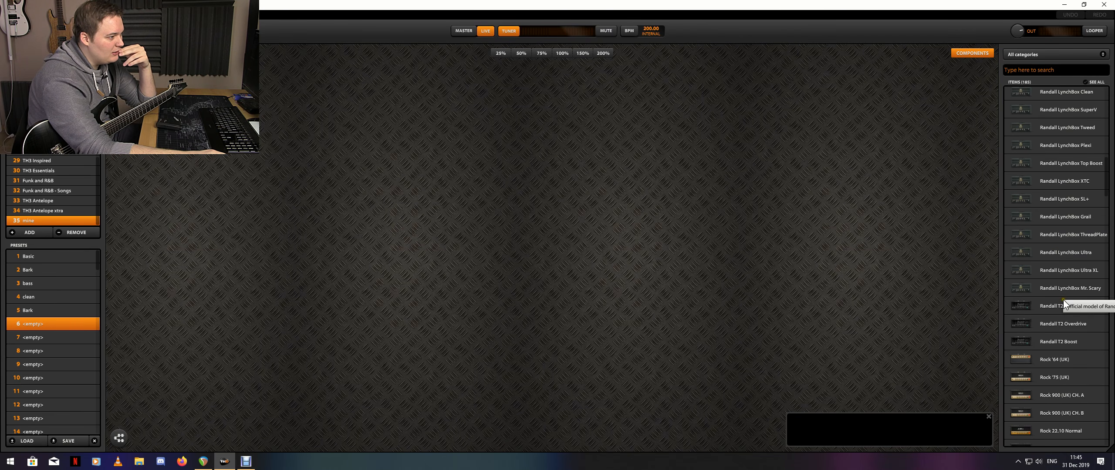
Step: Add the Randall LynchBox XTC amp to the empty rig together with its matching 4x12 Randall LB George Lynch cabinet
click(1052, 181)
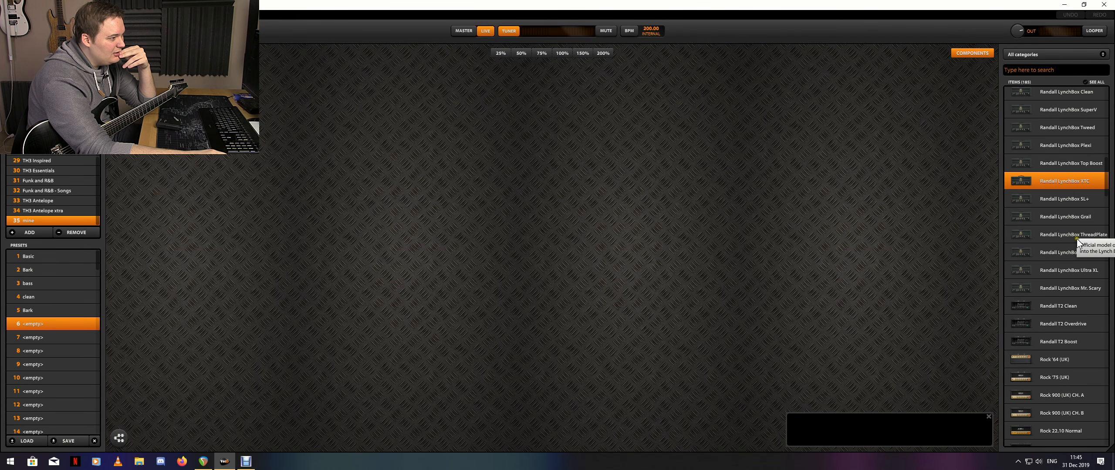
drag(1069, 177, 523, 176)
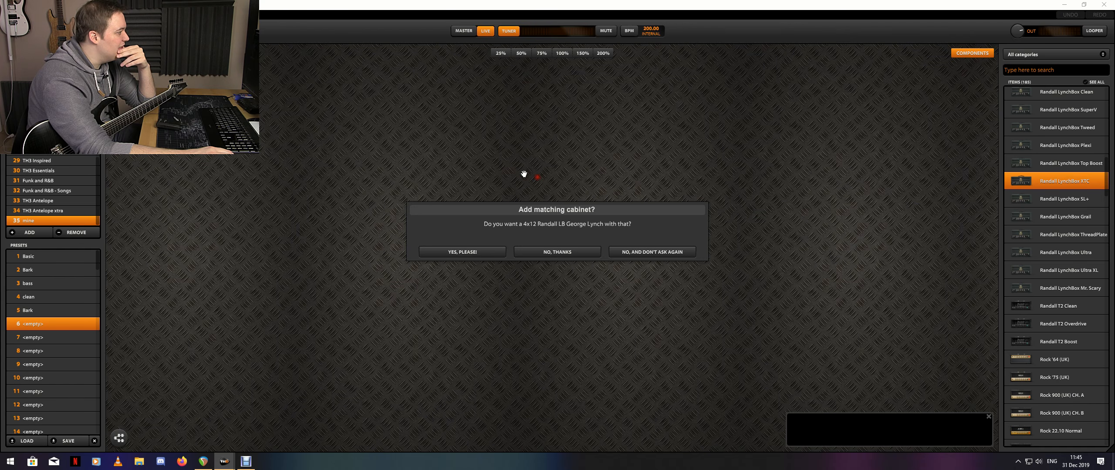
click(463, 252)
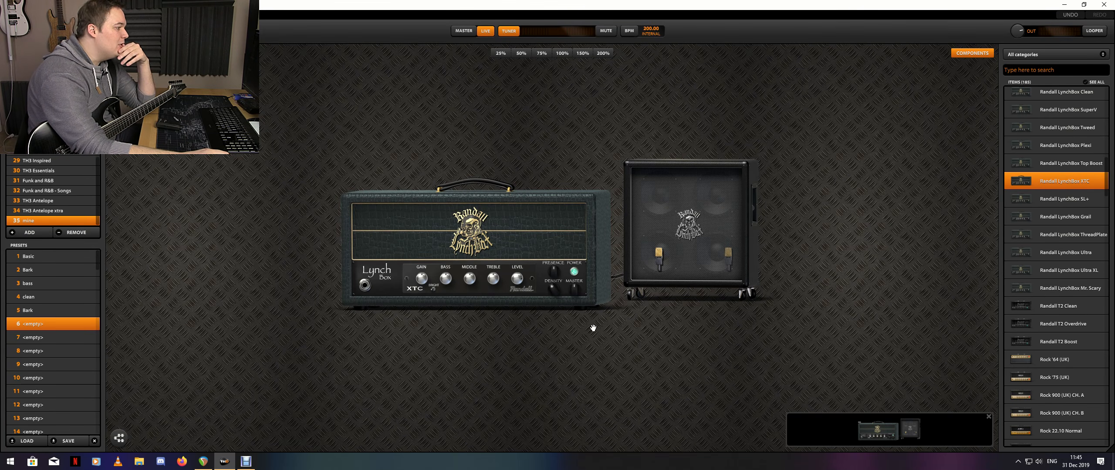
Step: Replace the 4x12 Randall LB George Lynch cabinet with the Cabinet IR component
right_click(687, 205)
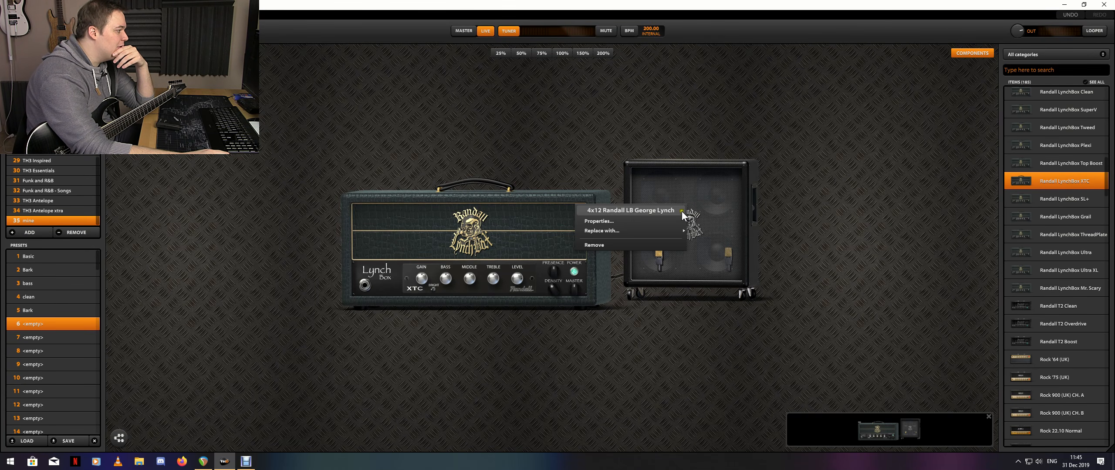
mouse_move(669, 234)
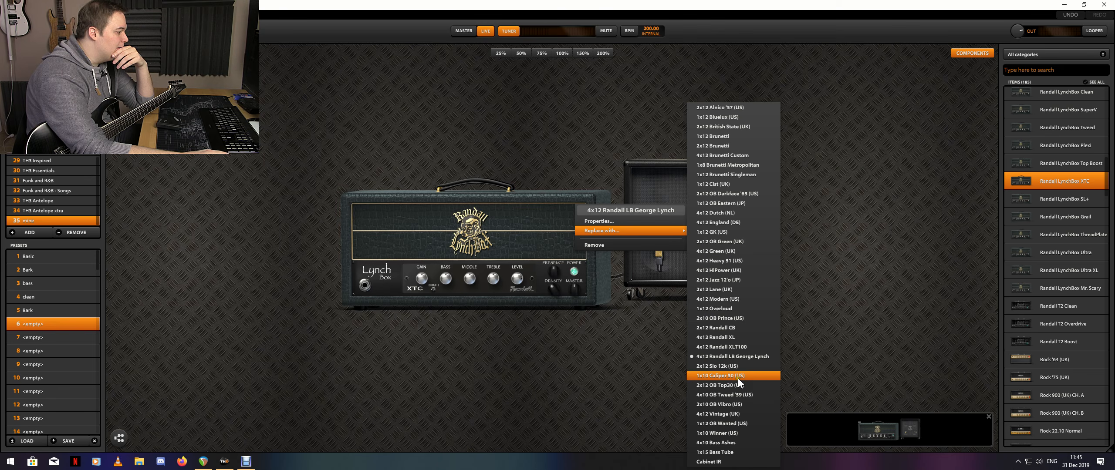
click(721, 460)
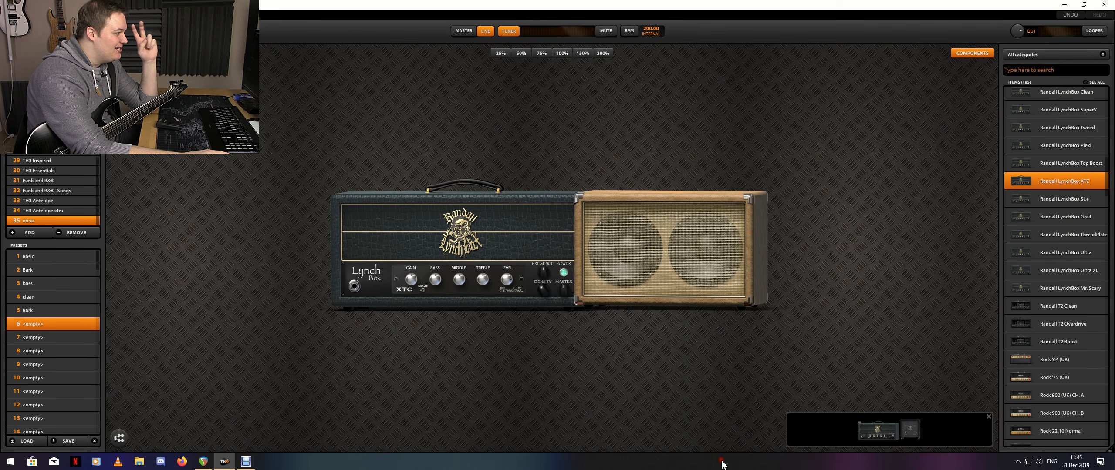
Step: Load the Rosen Digital Orange 212 3 impulse response into the first slot of the Cabinet IR
click(270, 91)
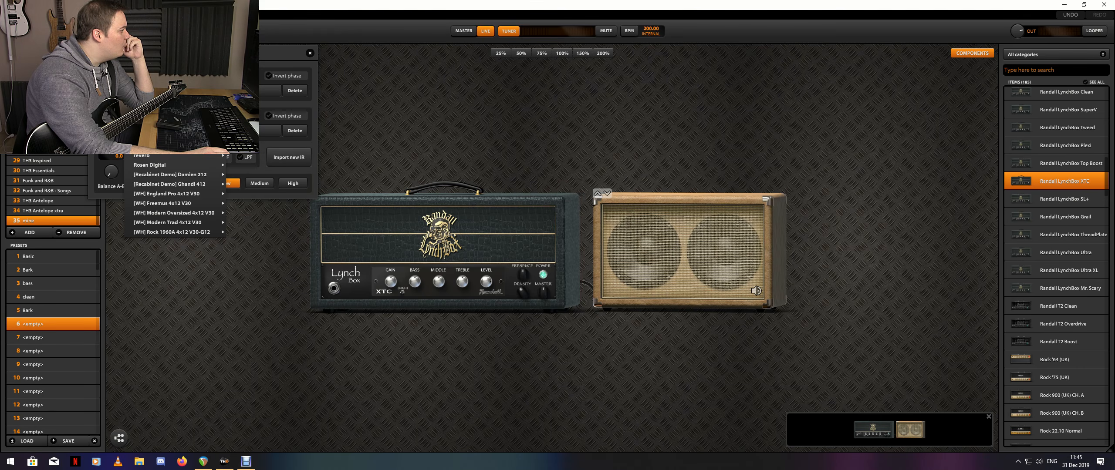
mouse_move(206, 169)
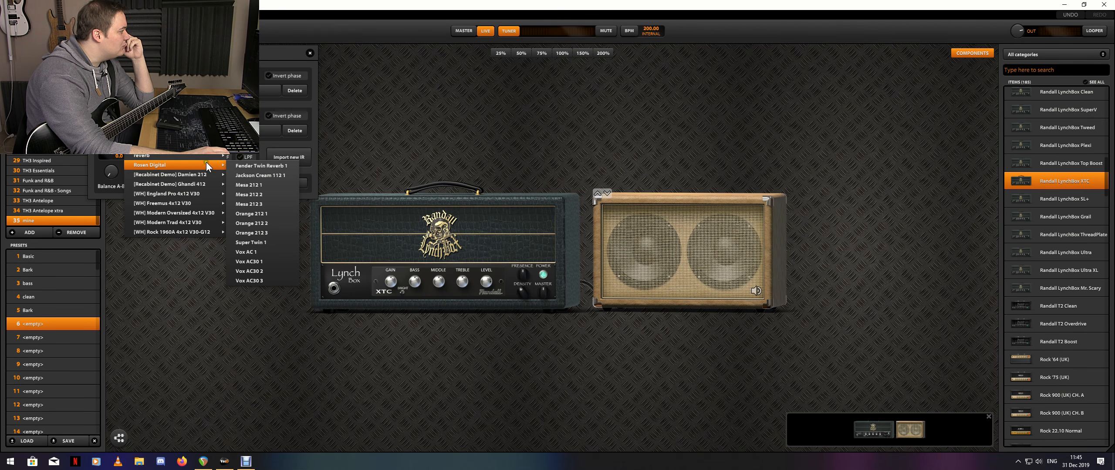
mouse_move(213, 148)
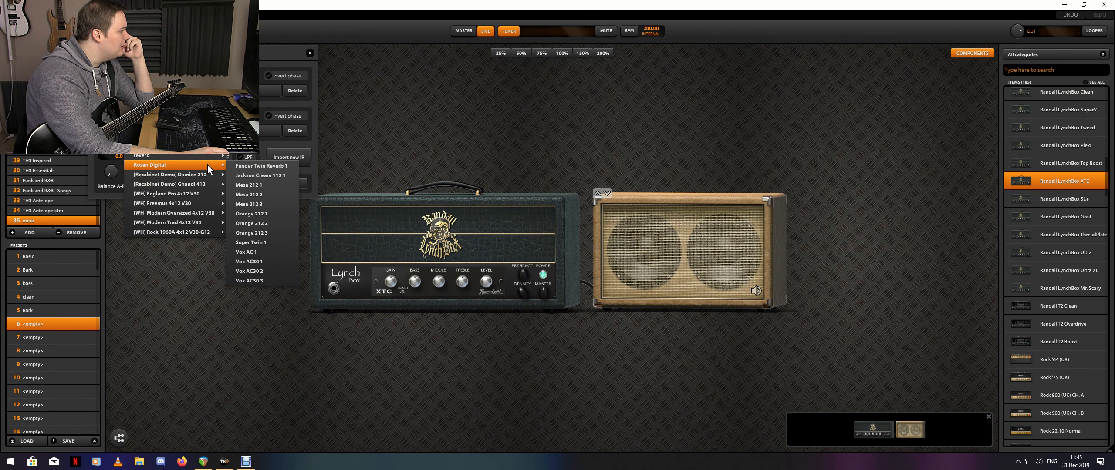
click(277, 233)
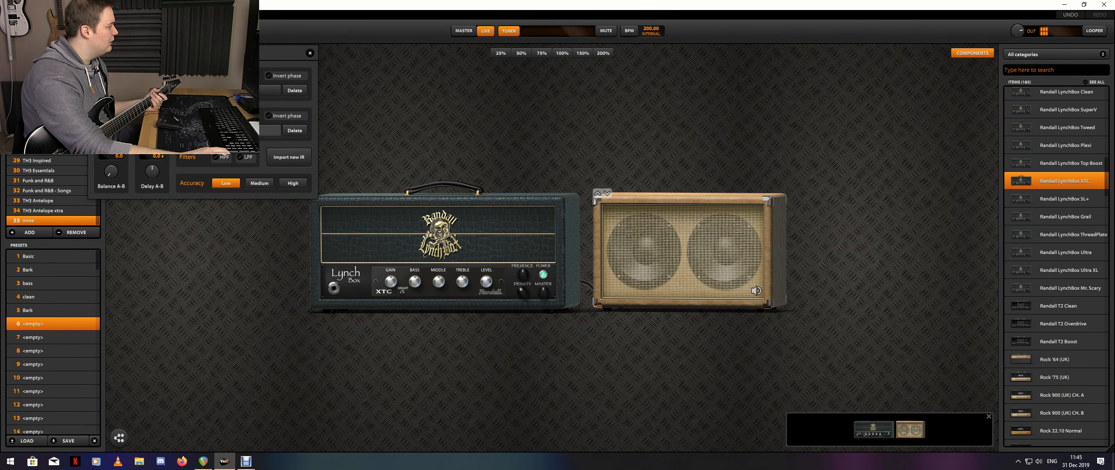
Step: Load the Ownhammer OH 412 ORN M25 impulse response into the second slot and set Balance A-B to 100
click(270, 131)
mouse_move(204, 178)
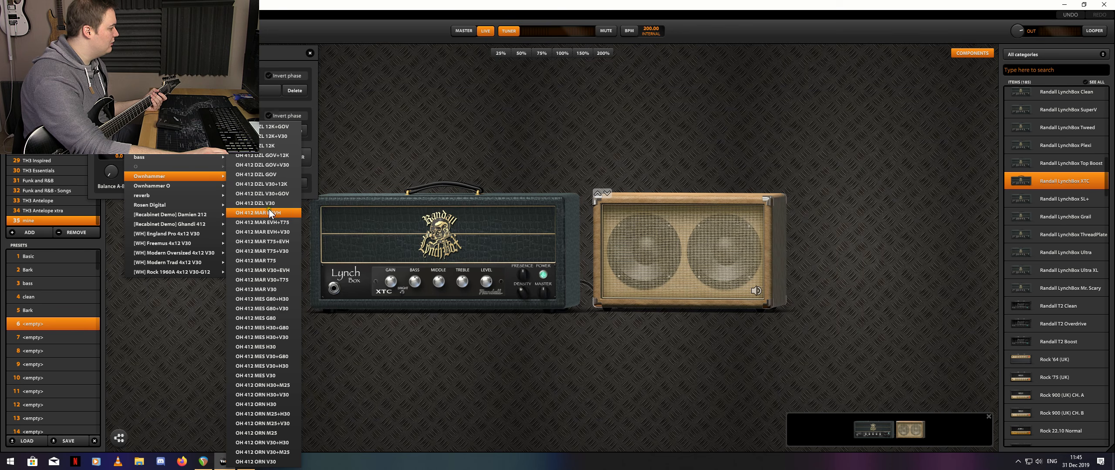
click(279, 437)
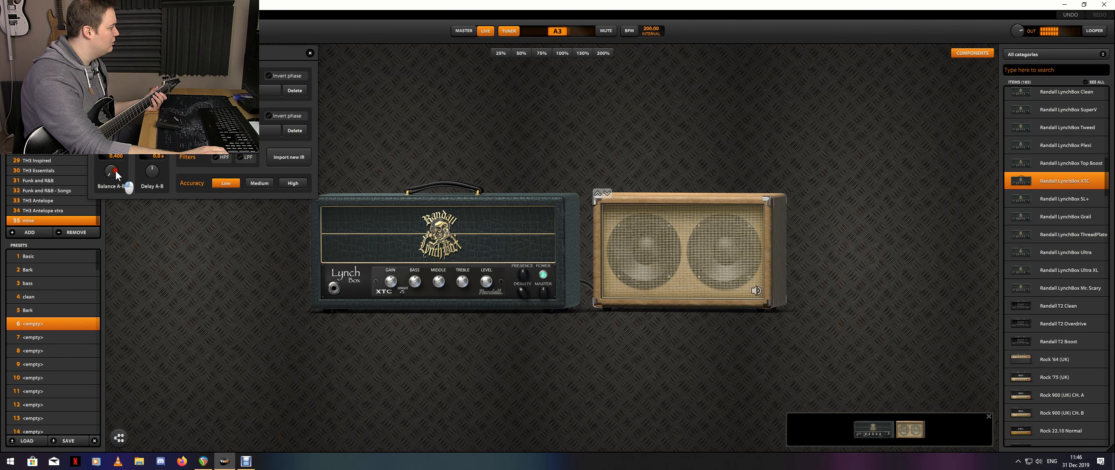
drag(126, 188, 115, 171)
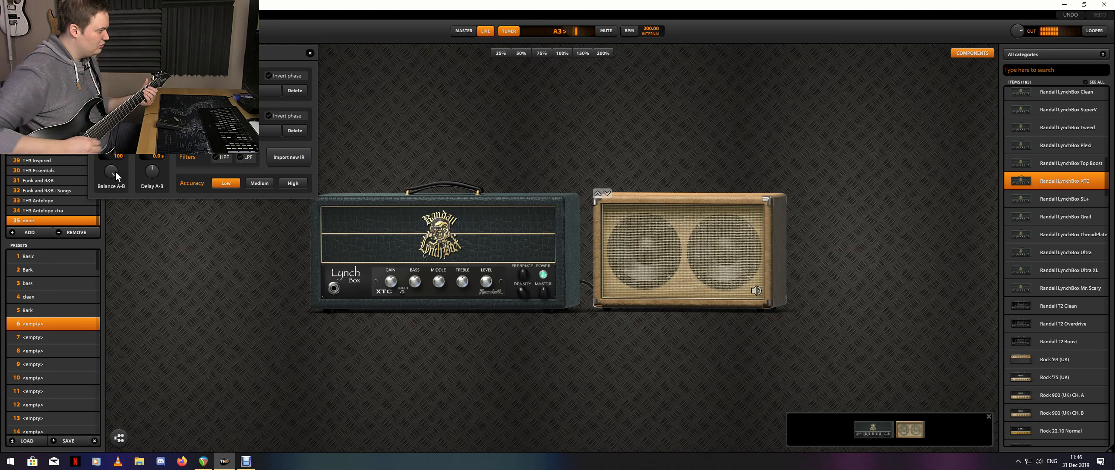
Step: Toggle the LynchBox XTC's bright switch and adjust its Presence and Middle knobs
click(402, 293)
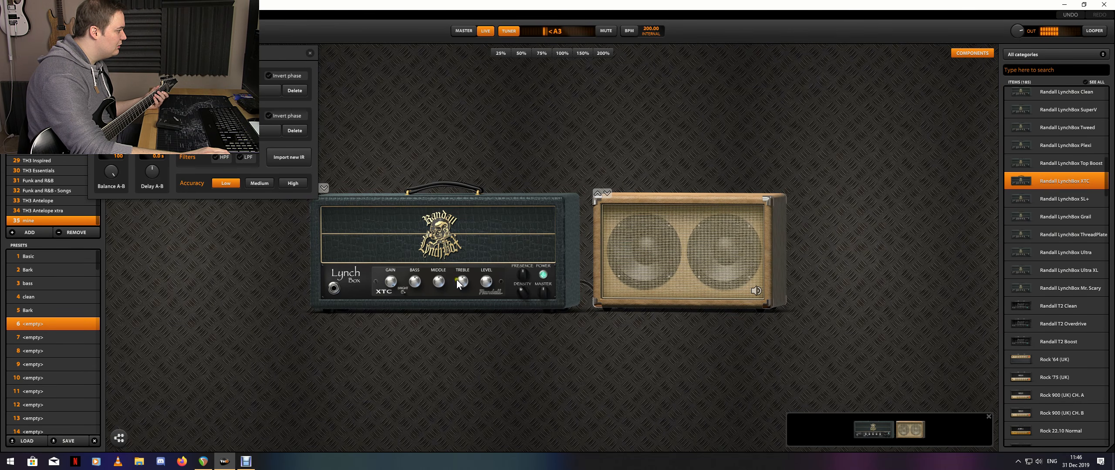
drag(521, 279, 519, 240)
drag(439, 281, 441, 309)
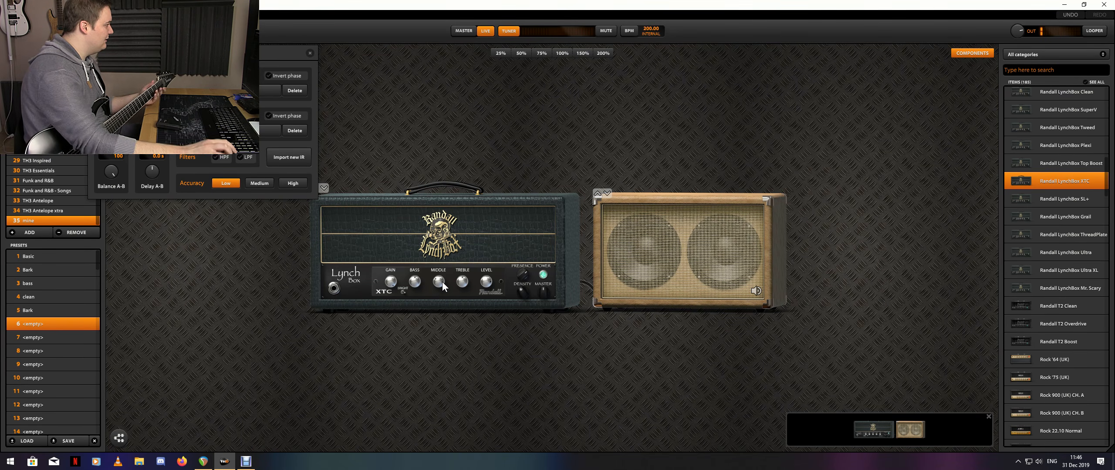
Step: Reset the Cabinet IR's Balance A-B to 0.0 and move its settings window to uncover the impulse response names
double_click(121, 177)
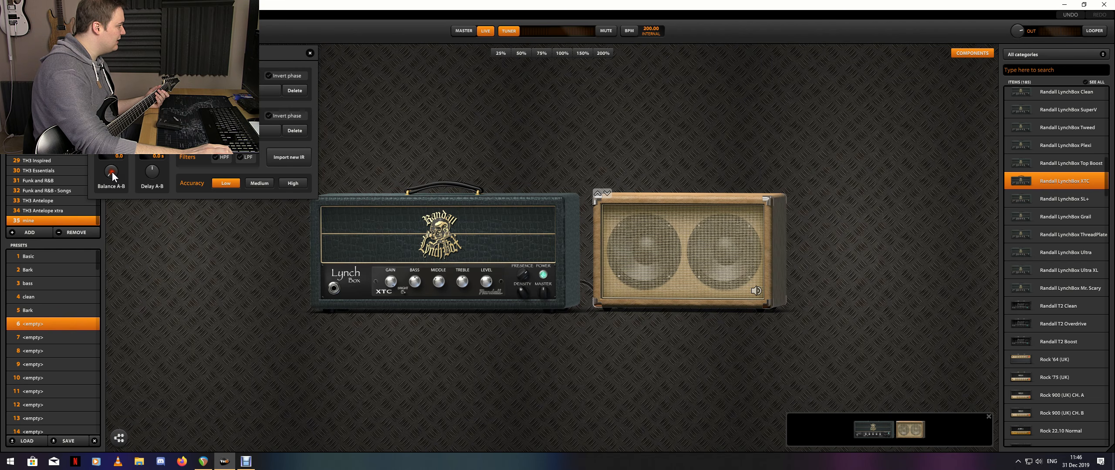
drag(220, 54, 267, 64)
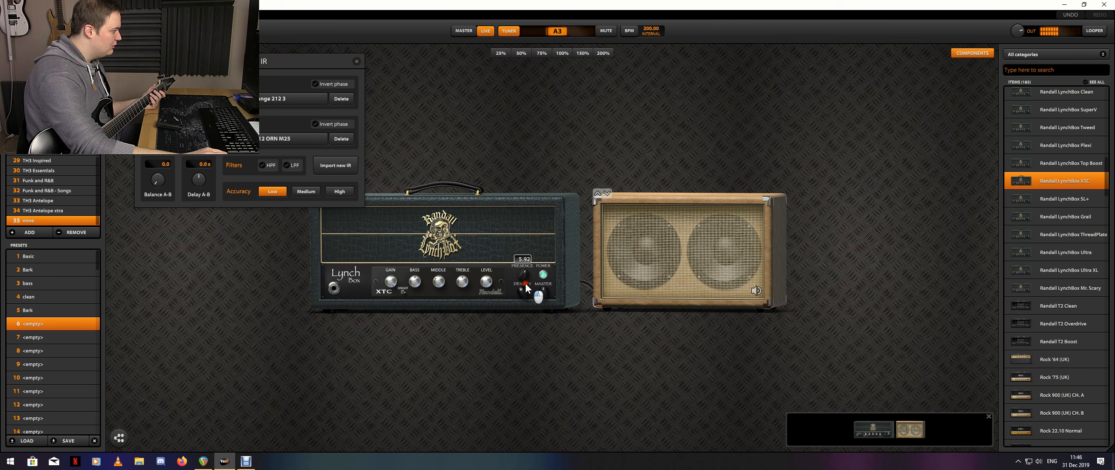
Step: Fine-tune the amp's Presence and Middle knobs and close the Cabinet IR settings
click(526, 298)
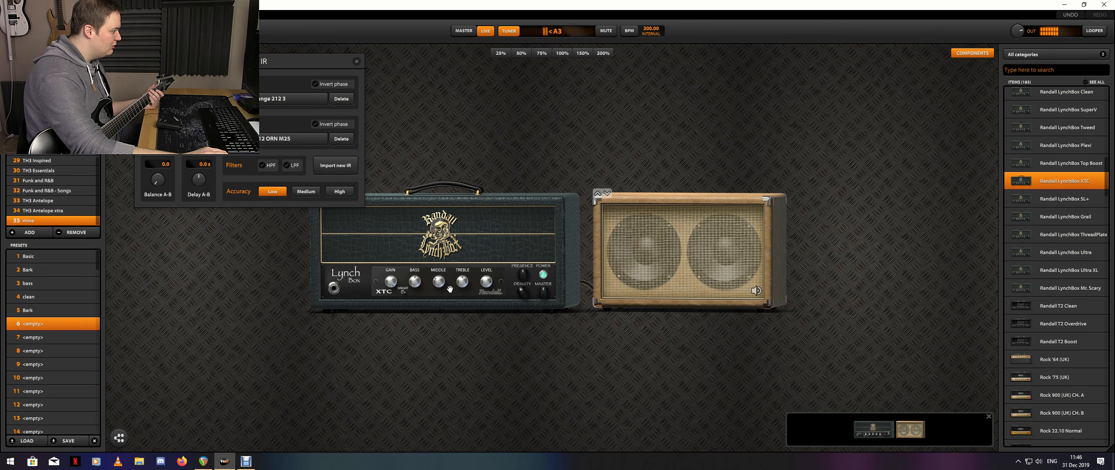
click(356, 61)
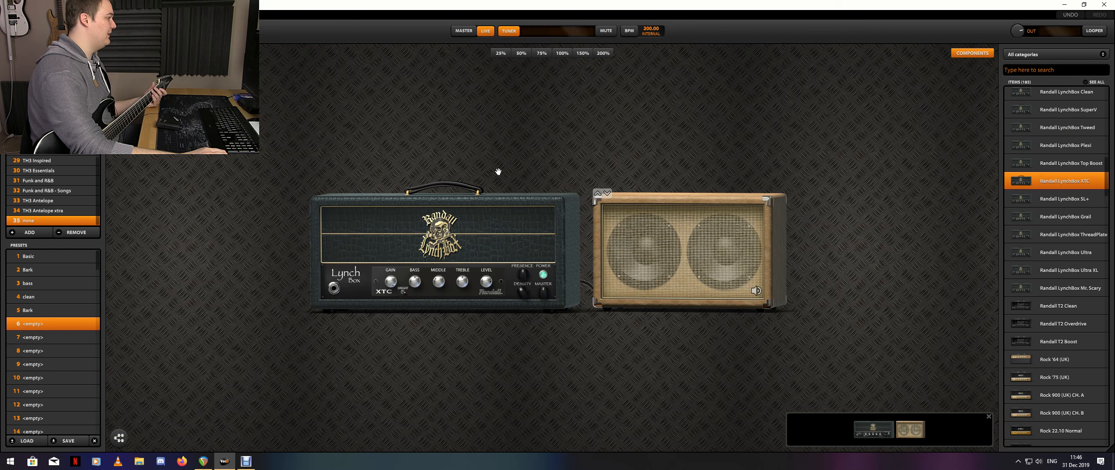
click(437, 273)
drag(437, 273, 439, 290)
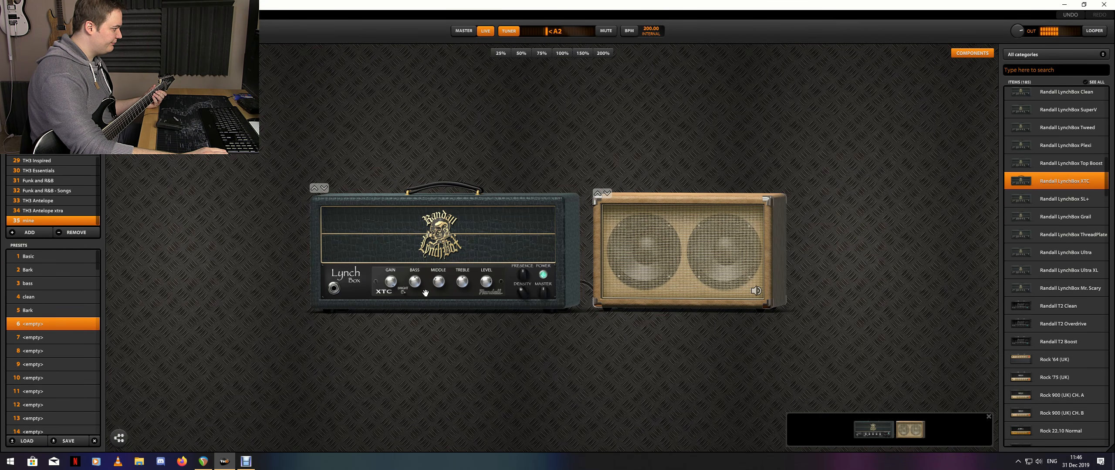
Step: Add a Gate Expander from the Noise reduction category in front of the amp and adjust its Gate and Ratio knobs
click(1045, 57)
click(1044, 231)
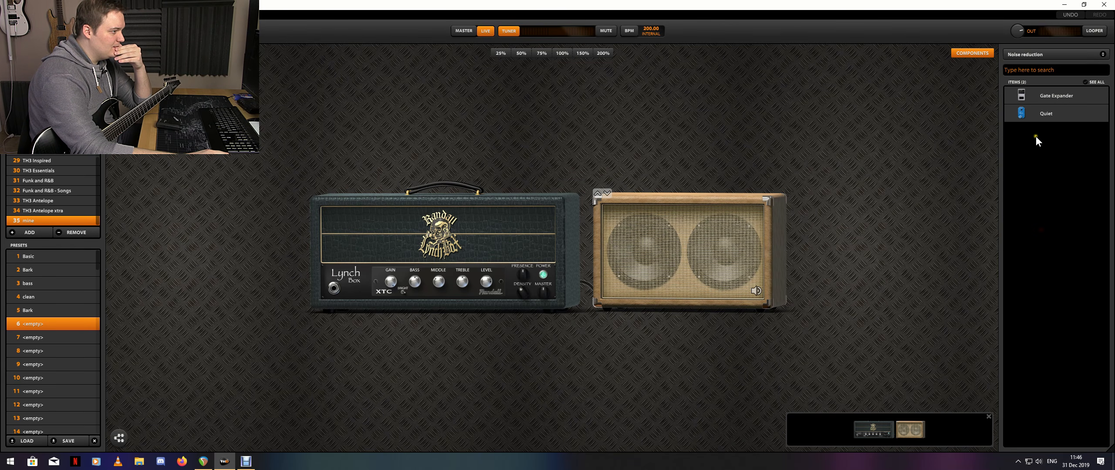
drag(1056, 96, 231, 252)
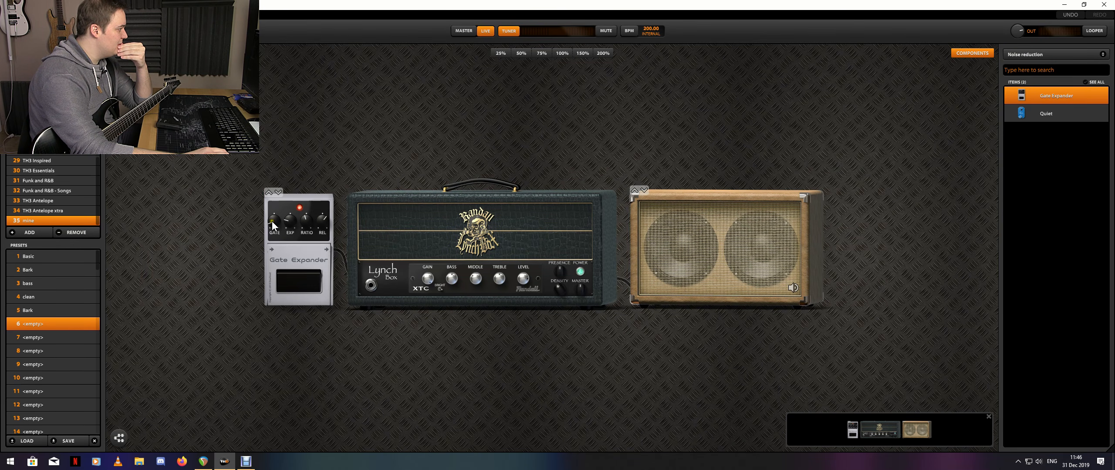
drag(273, 222, 272, 196)
drag(306, 221, 335, 267)
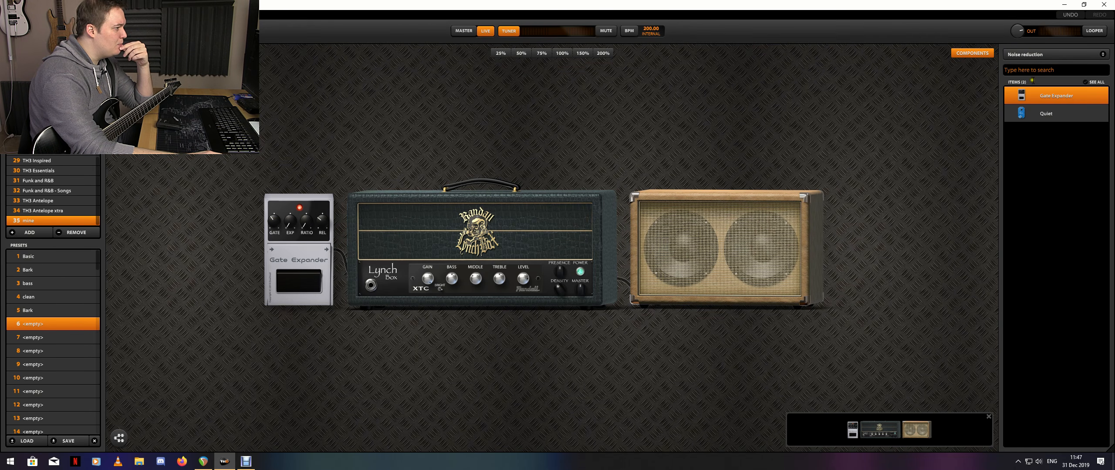
Step: Add the TUBE NINE and ct pre overdrive pedals between the Gate Expander and the amp, and bypass both
click(1035, 55)
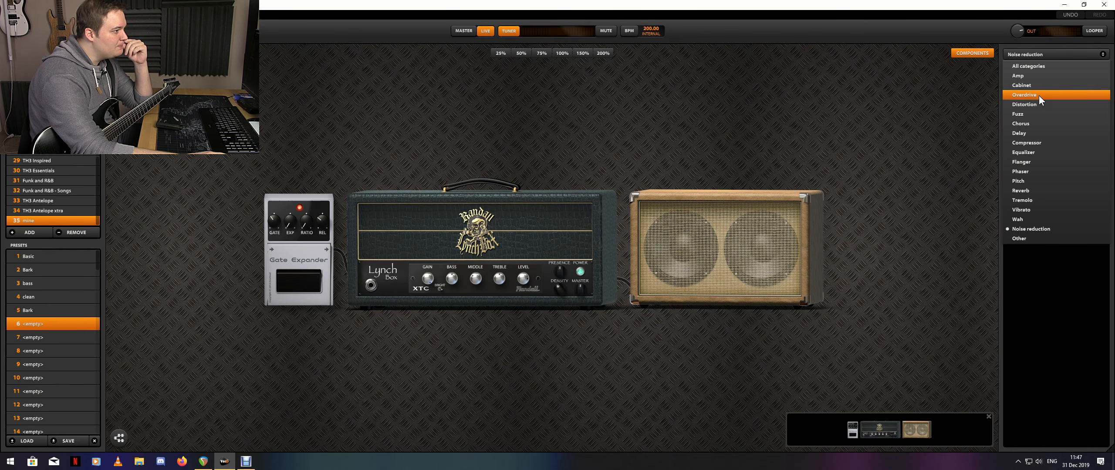
click(1042, 86)
click(1045, 54)
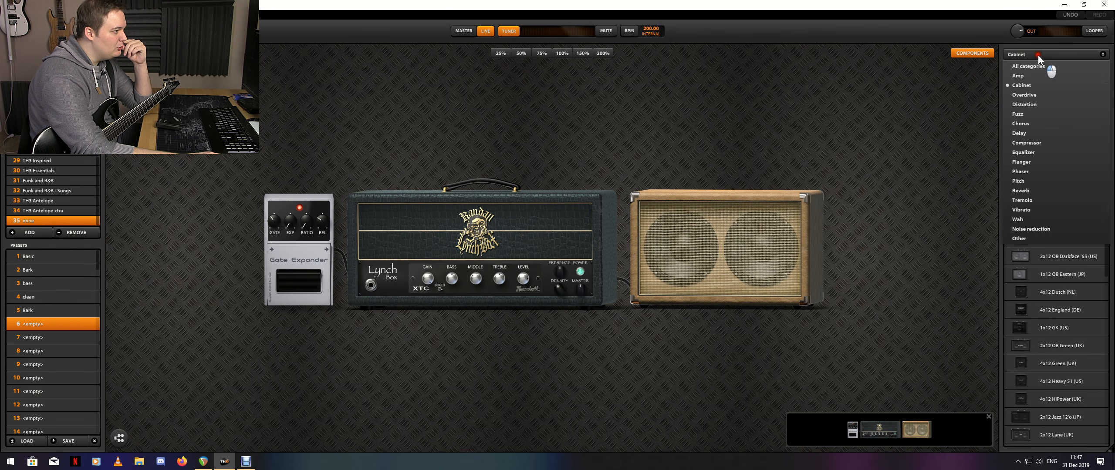
click(1040, 94)
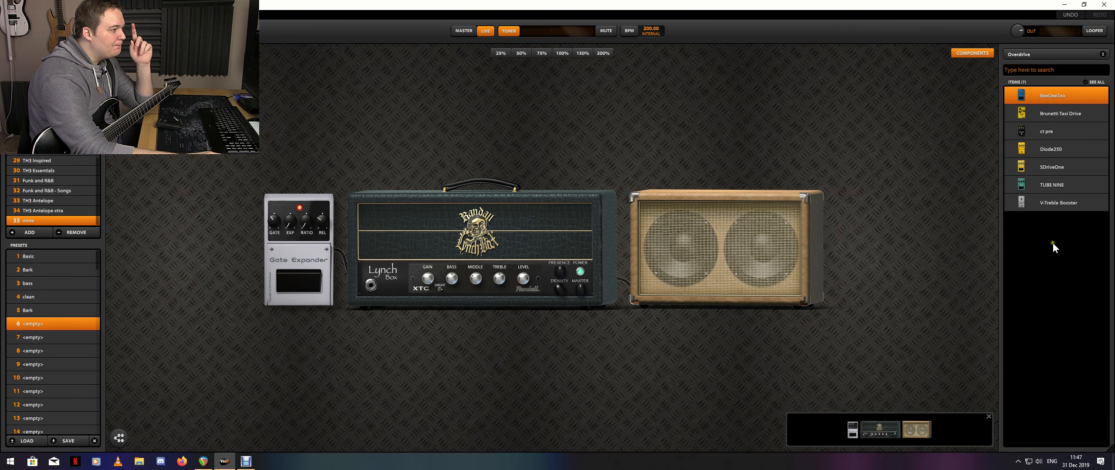
drag(1059, 186, 347, 242)
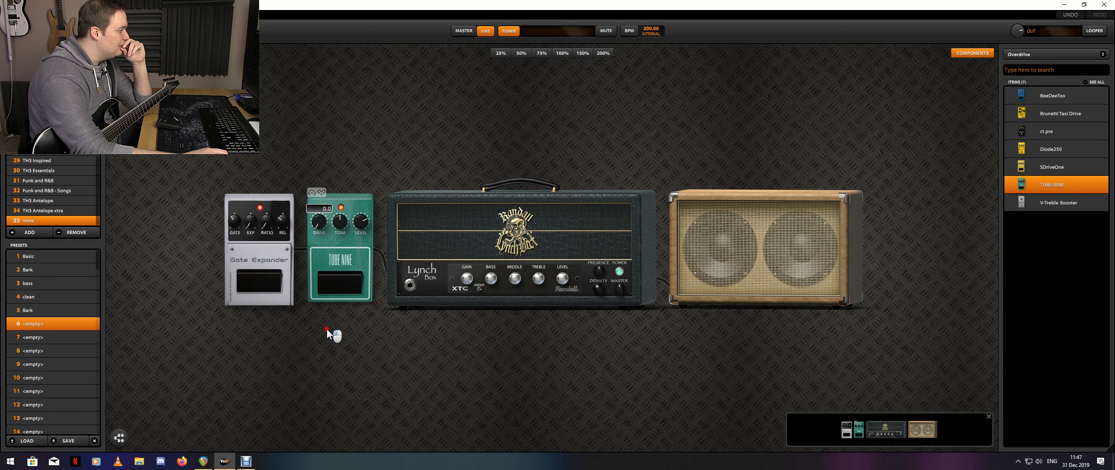
click(350, 290)
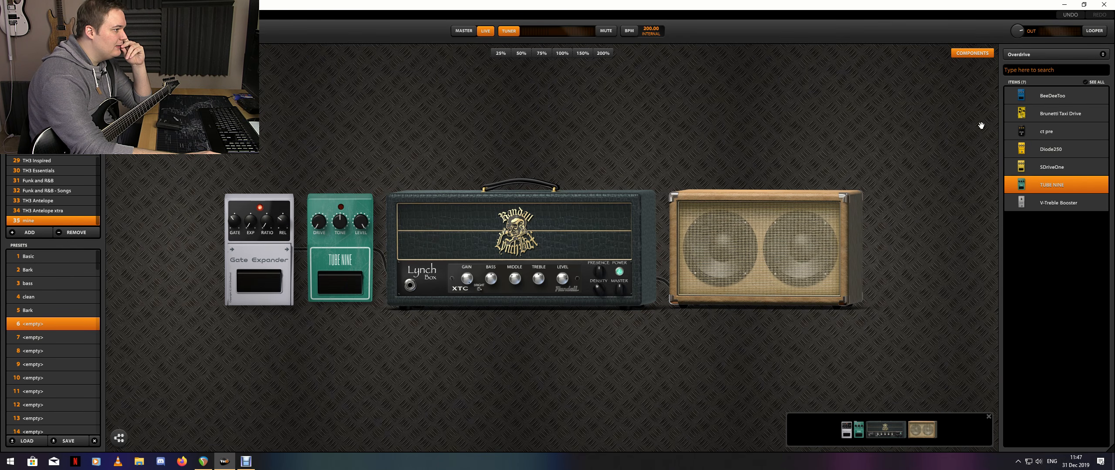
drag(1072, 131, 389, 250)
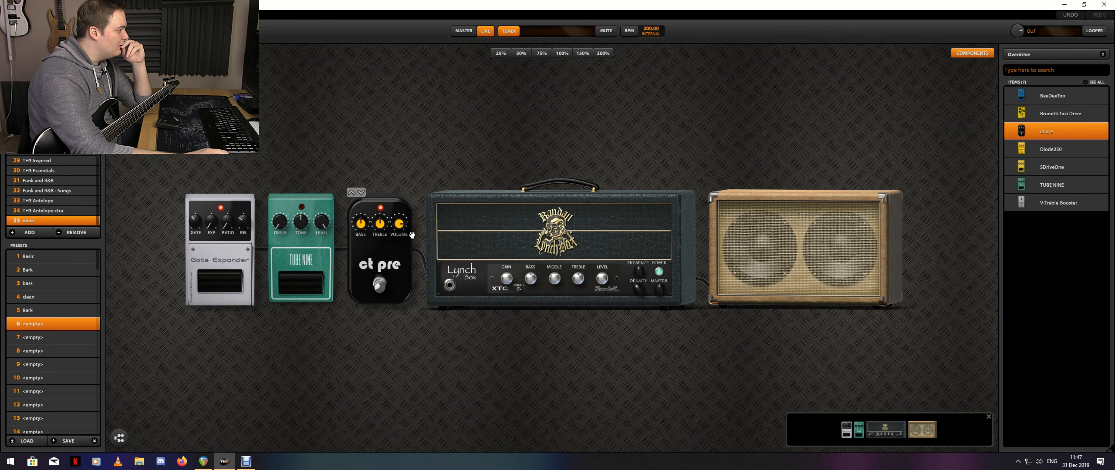
click(380, 285)
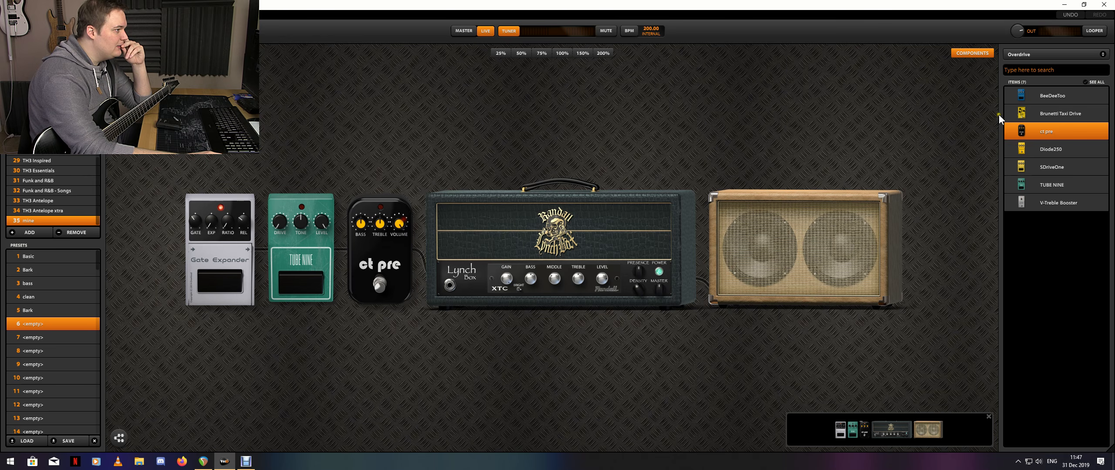
Step: Add the CAT distortion pedal between the ct pre and the amp, and bypass it
click(1042, 55)
click(1034, 107)
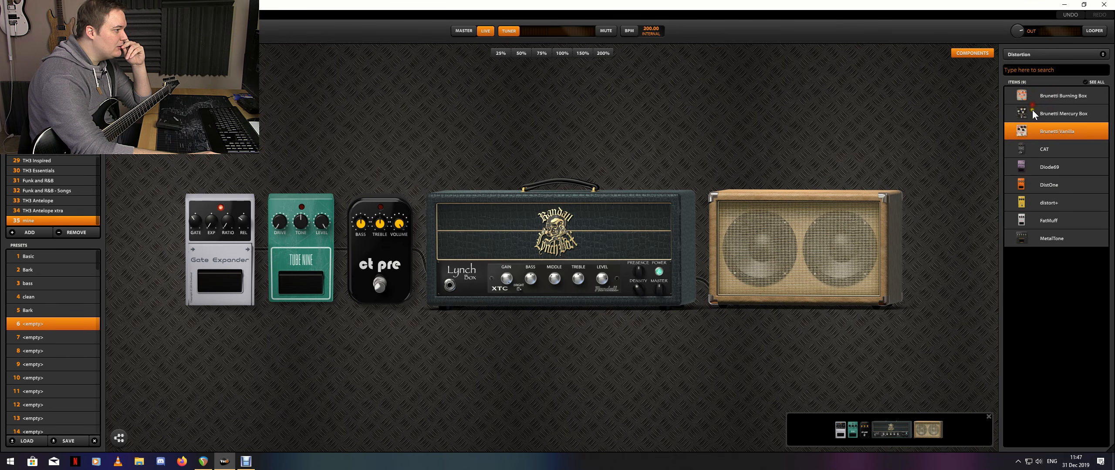
drag(1044, 150, 423, 245)
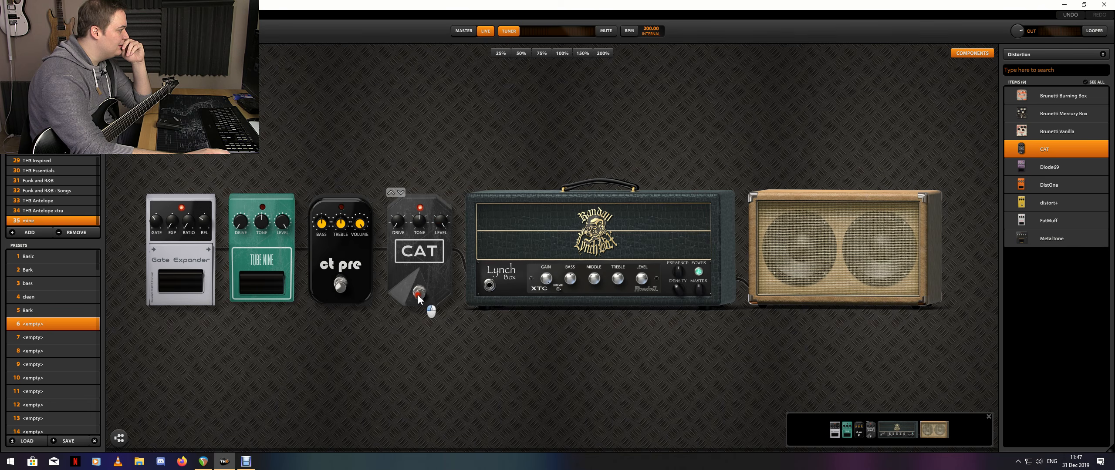
click(418, 294)
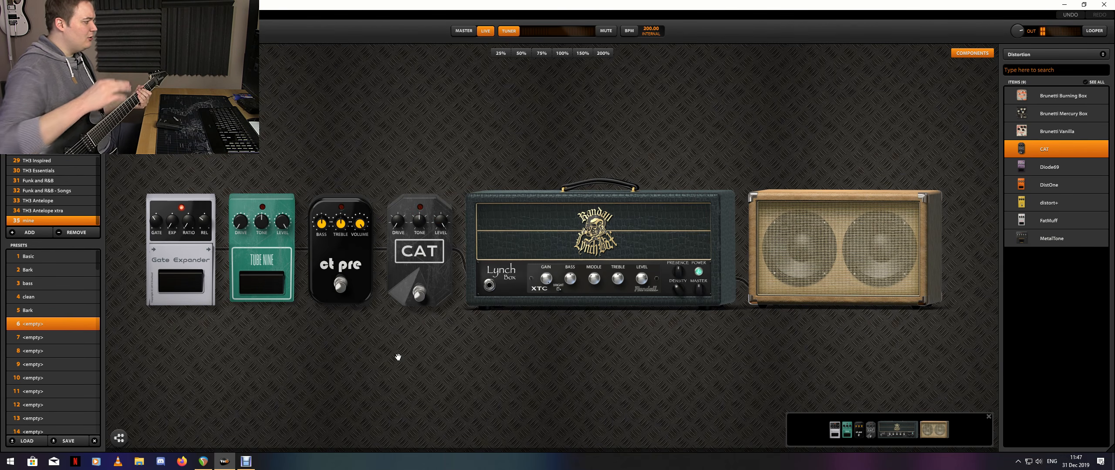
Step: Move the ct pre pedal behind the CAT and switch on the TUBE NINE
drag(341, 262, 442, 263)
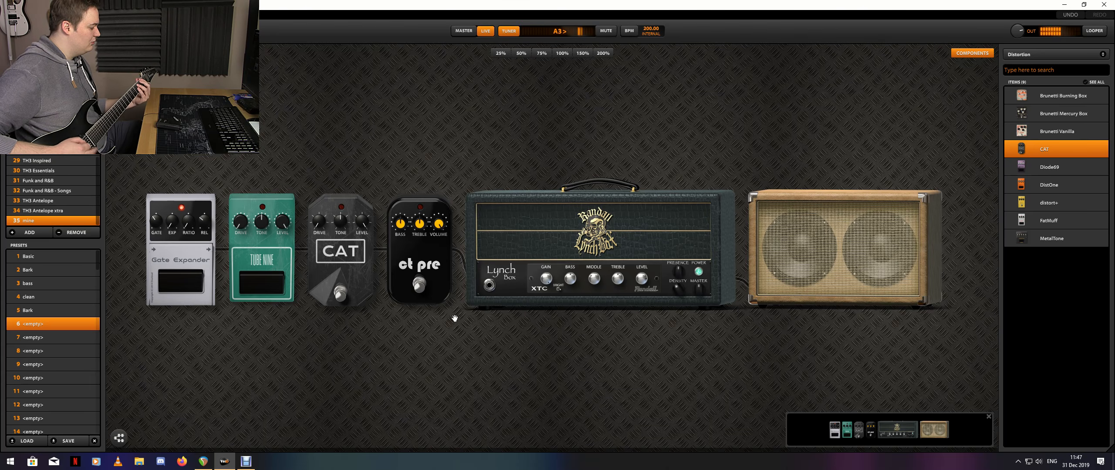
click(253, 278)
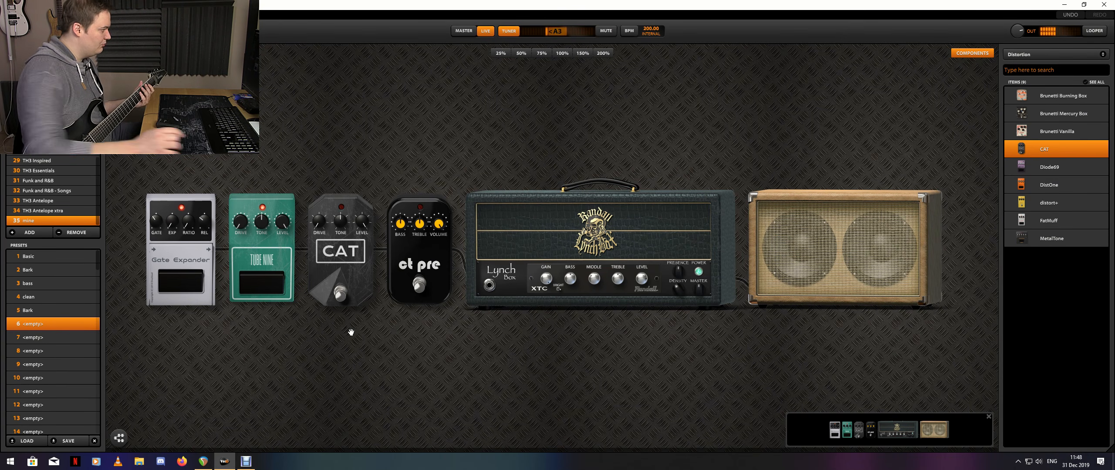
Step: Bypass the TUBE NINE overdrive and switch on the CAT distortion pedal
mouse_move(259, 278)
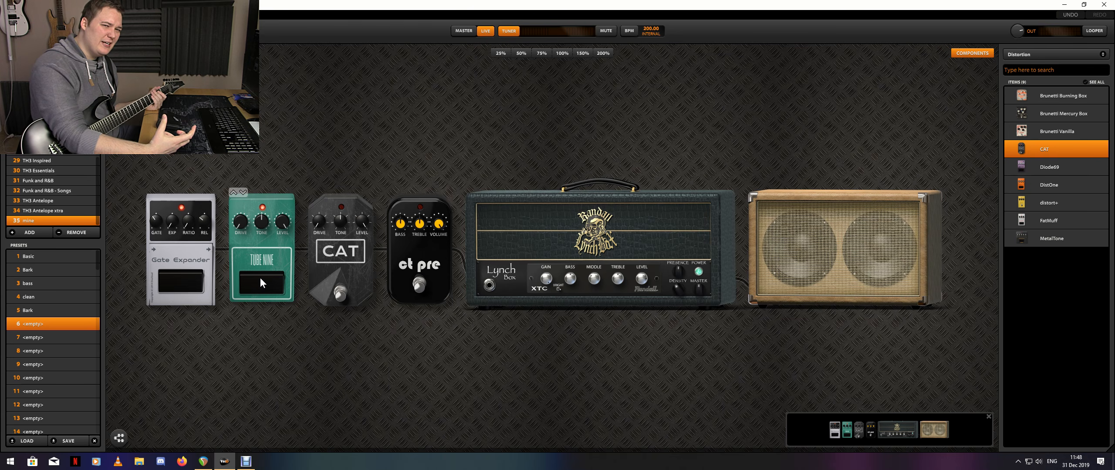
click(260, 277)
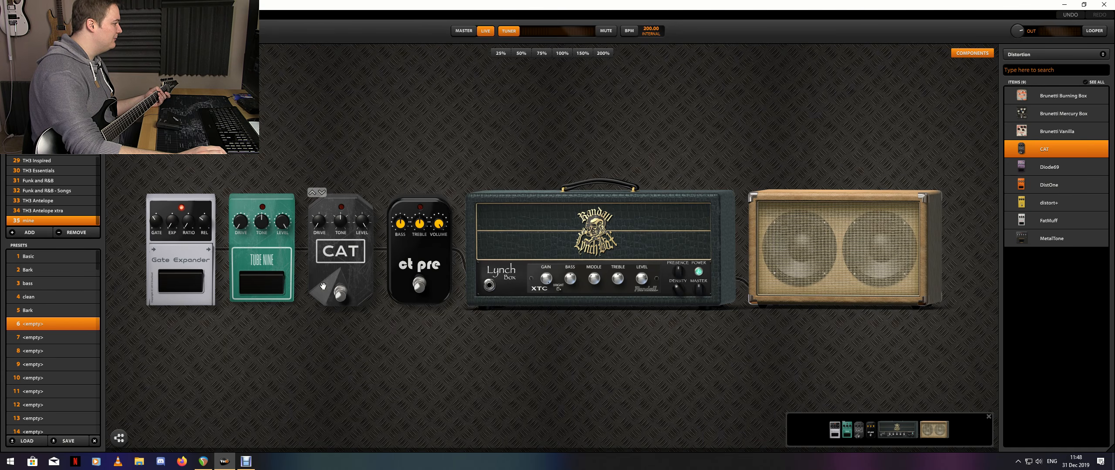
click(342, 295)
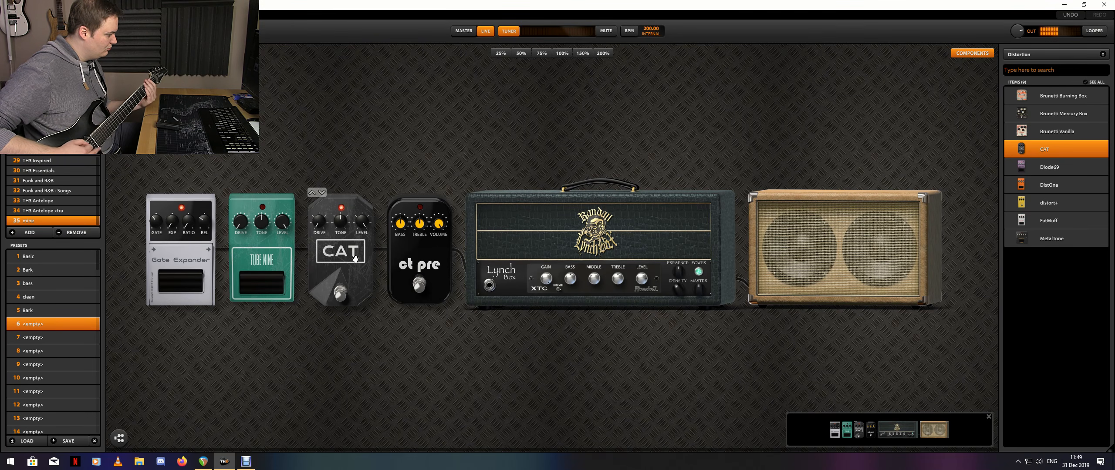
Step: Flip the Bright switch on the Randall LynchBox amp
click(535, 354)
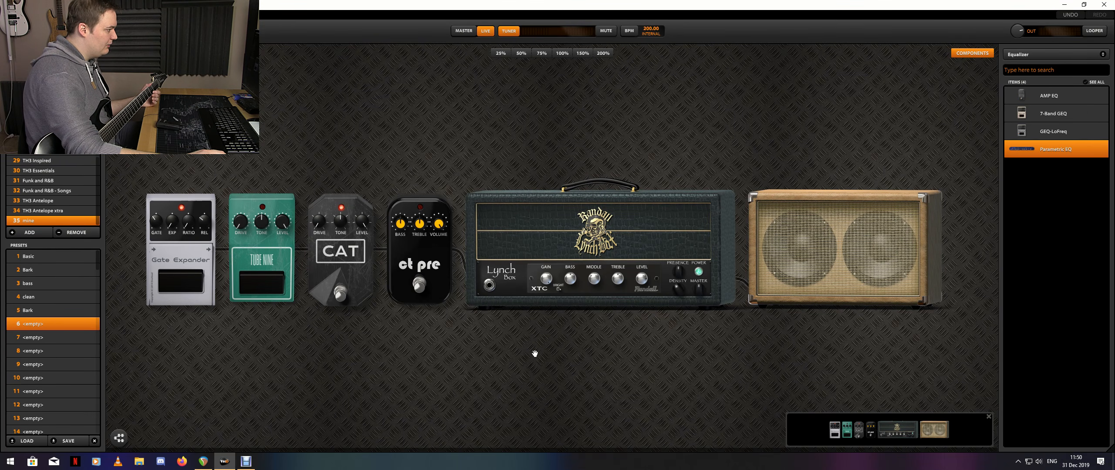
click(558, 291)
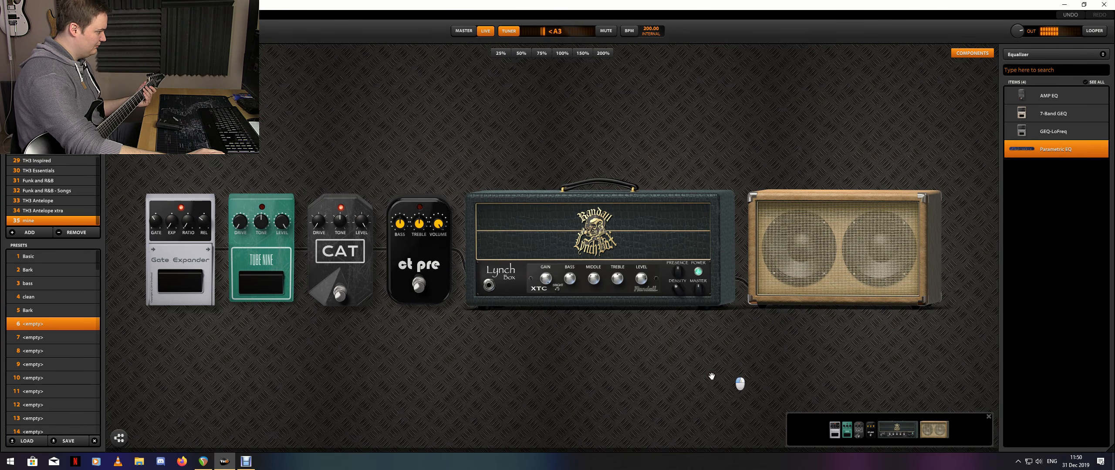
Step: Add a Parametric EQ after the cabinet, set its EQ2 band to Peak at about 4.09 kHz, and compare it bypassed and on
drag(1031, 151, 975, 250)
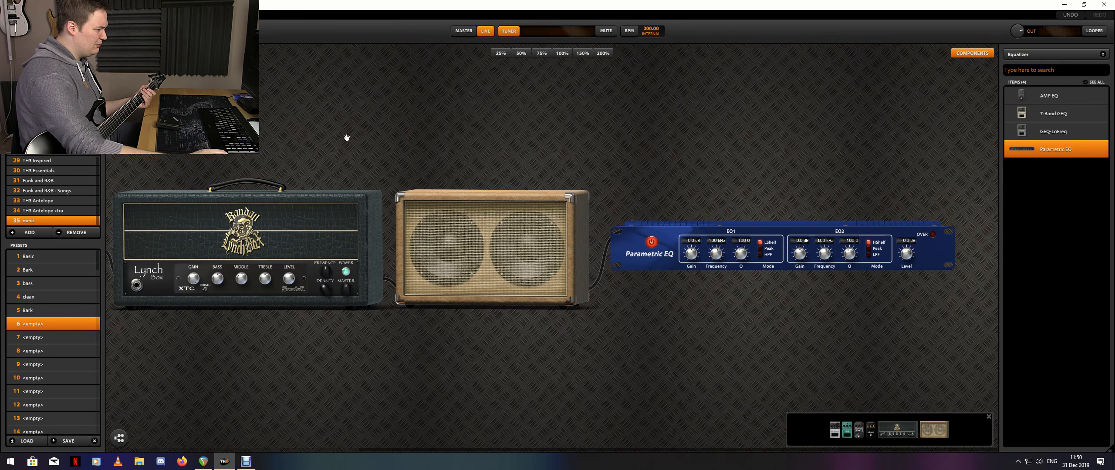
click(876, 249)
mouse_move(853, 259)
mouse_down()
mouse_move(845, 270)
mouse_move(837, 247)
mouse_move(826, 255)
mouse_move(854, 264)
mouse_move(856, 279)
mouse_move(838, 253)
mouse_move(799, 251)
mouse_move(845, 271)
mouse_move(847, 286)
mouse_move(825, 255)
mouse_move(804, 258)
mouse_move(798, 282)
mouse_move(850, 257)
mouse_up()
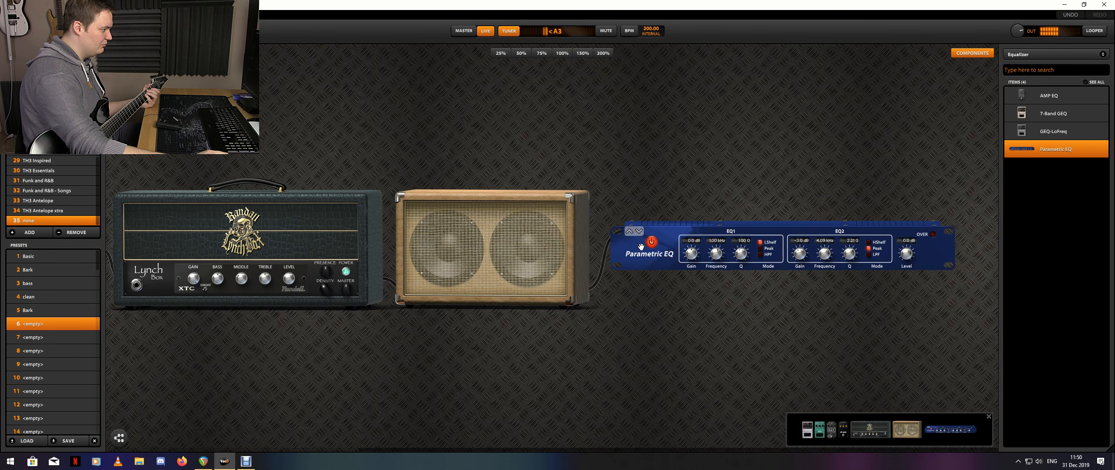
click(654, 244)
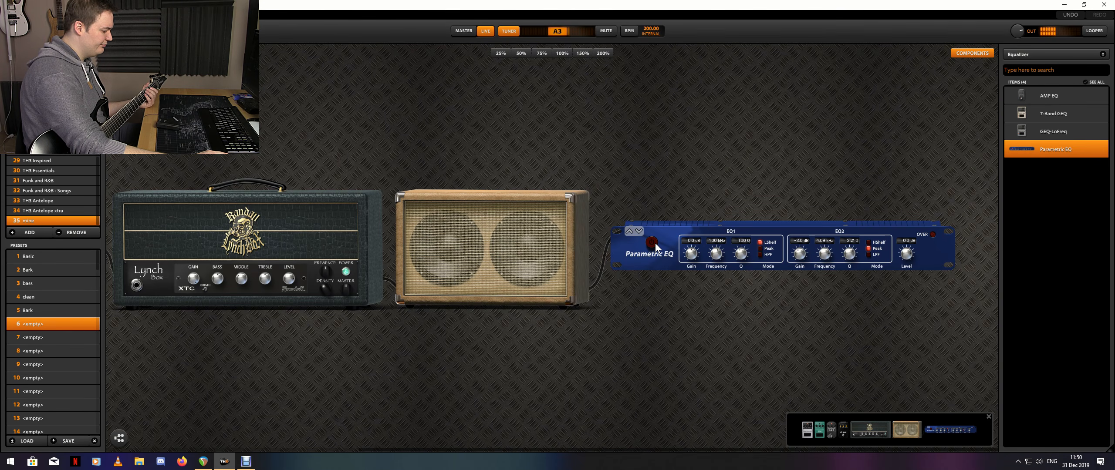
click(653, 243)
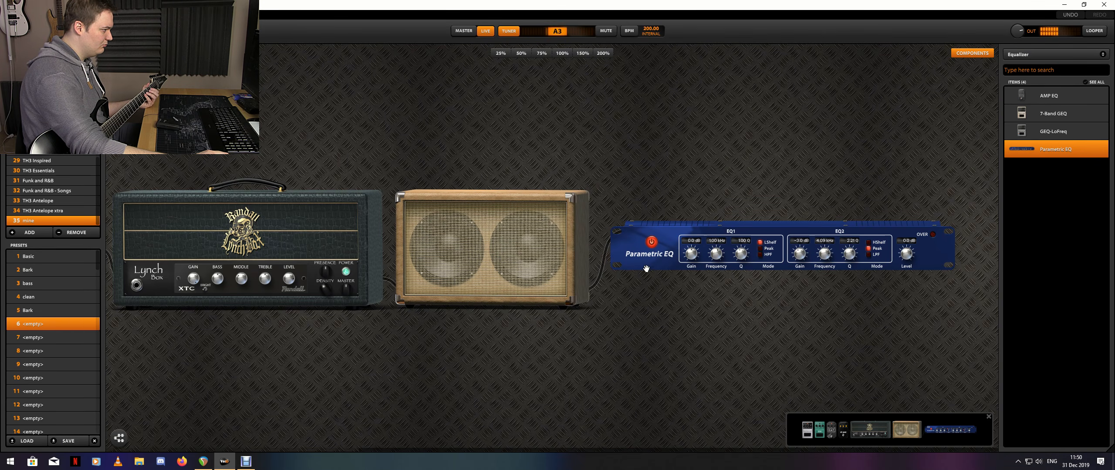
Step: Bypass the CAT distortion pedal and switch on the ct pre pedal
drag(584, 355, 849, 356)
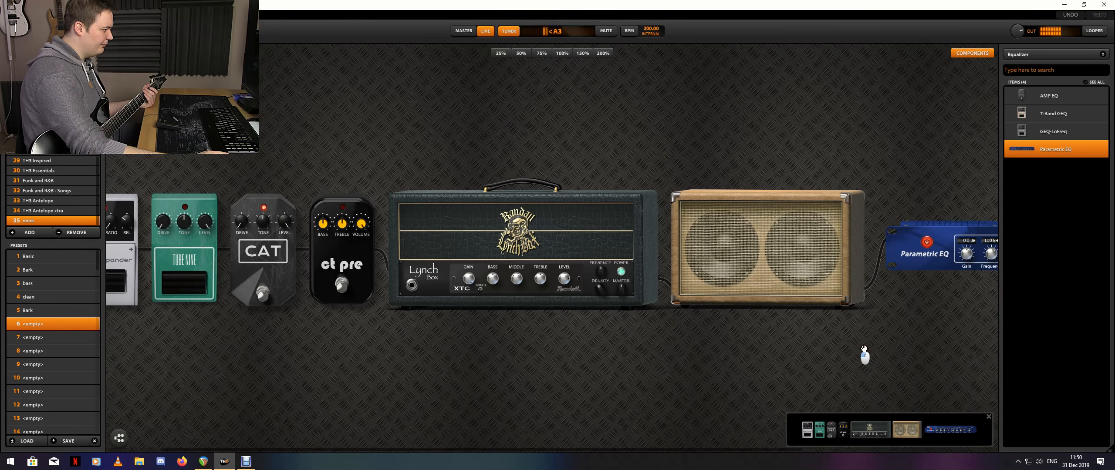
scroll(593, 281, up, 5)
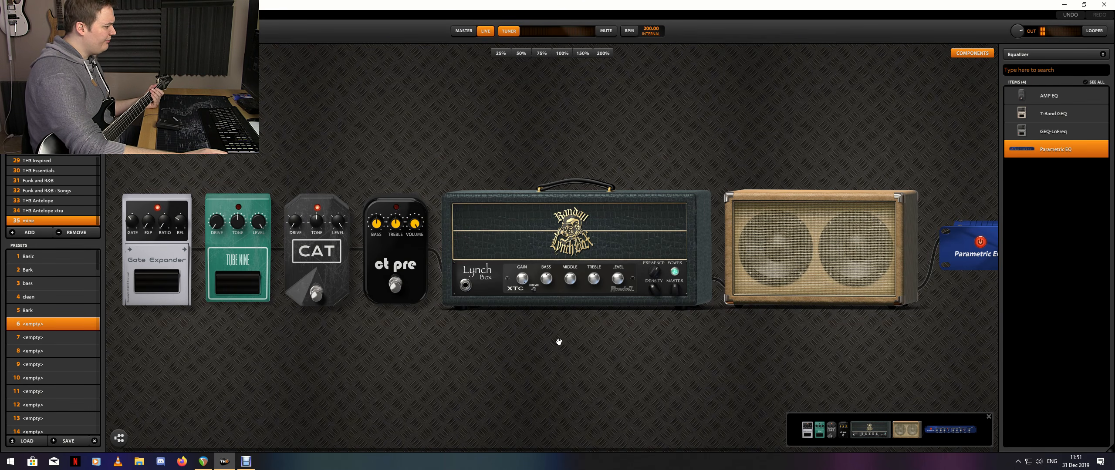
click(408, 260)
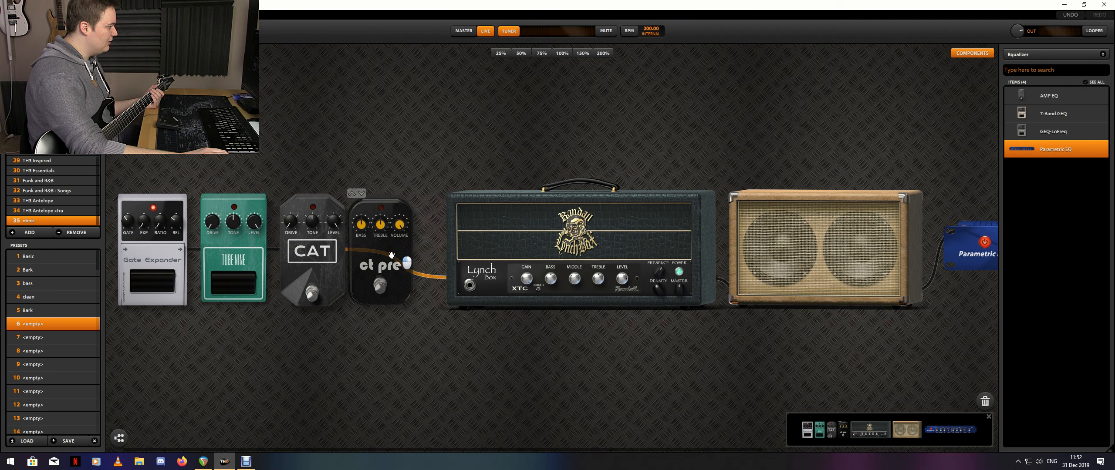
click(389, 284)
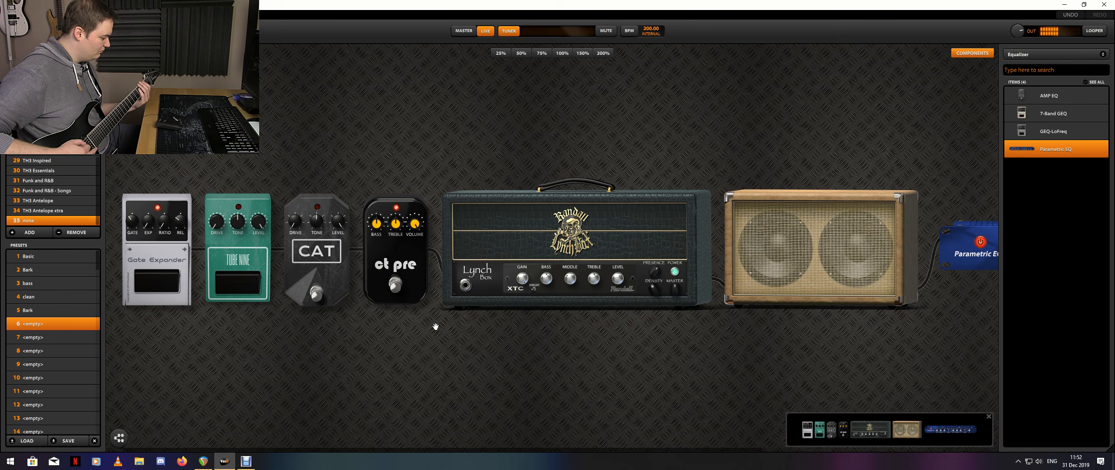
Step: Flip the amp's Bright switch again with the ct pre pedal active
mouse_move(399, 250)
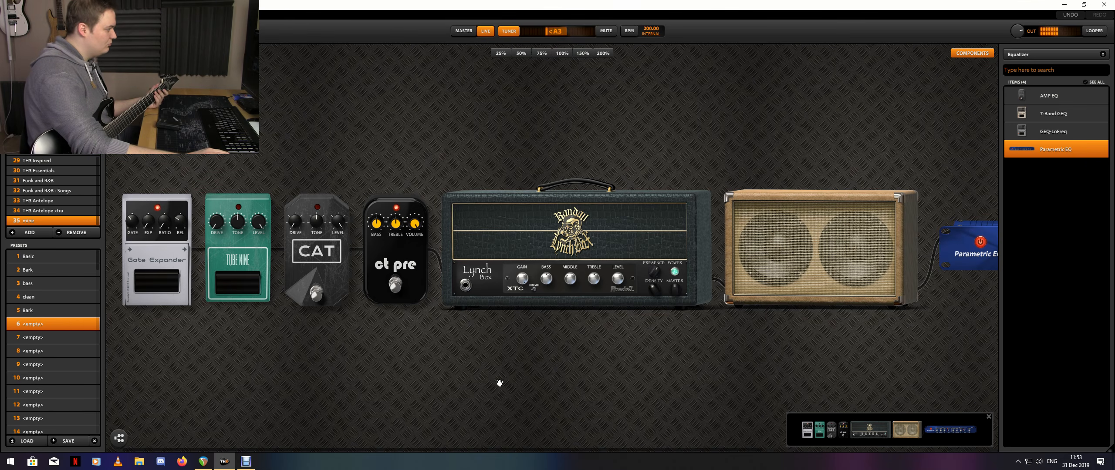
mouse_move(566, 301)
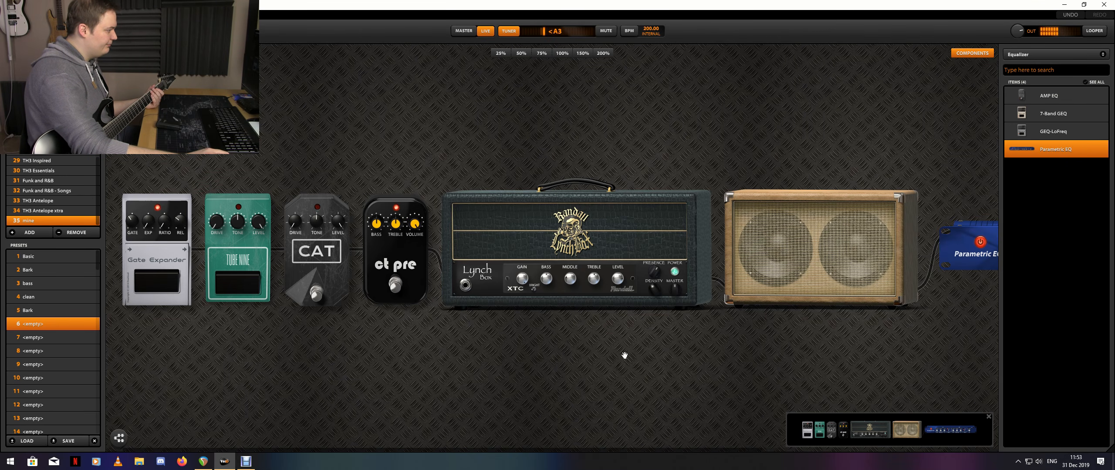
drag(682, 355, 706, 355)
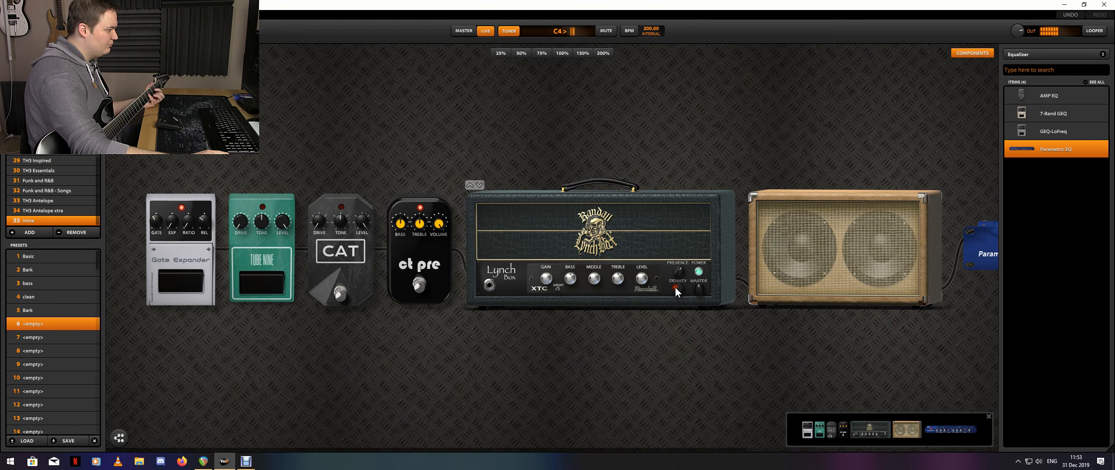
click(558, 289)
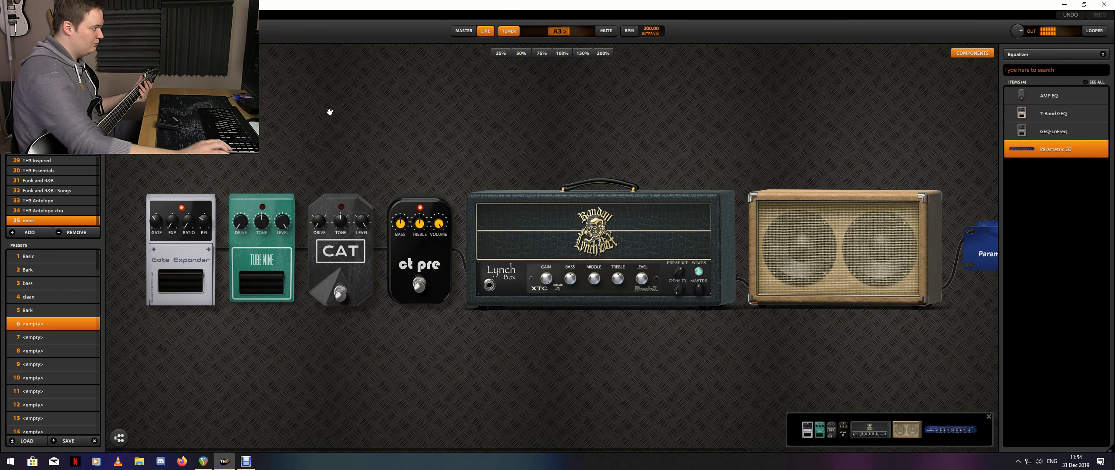
Step: Check the impulse response settings of the cabinet and close them
scroll(623, 156, down, 5)
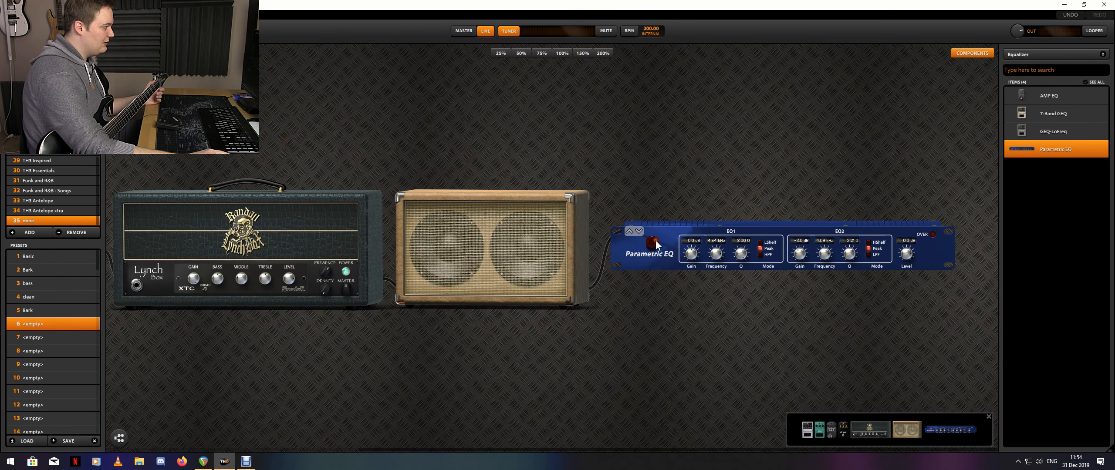
click(456, 227)
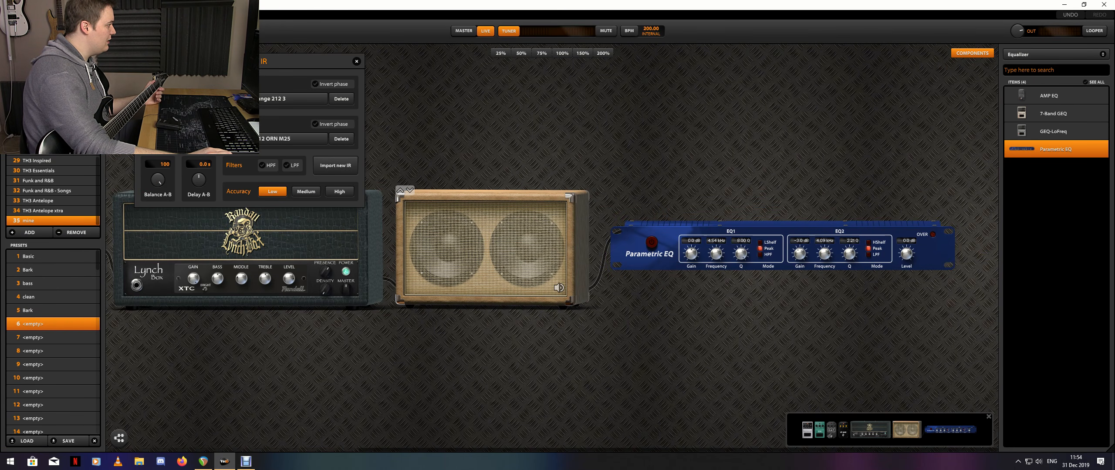
click(356, 61)
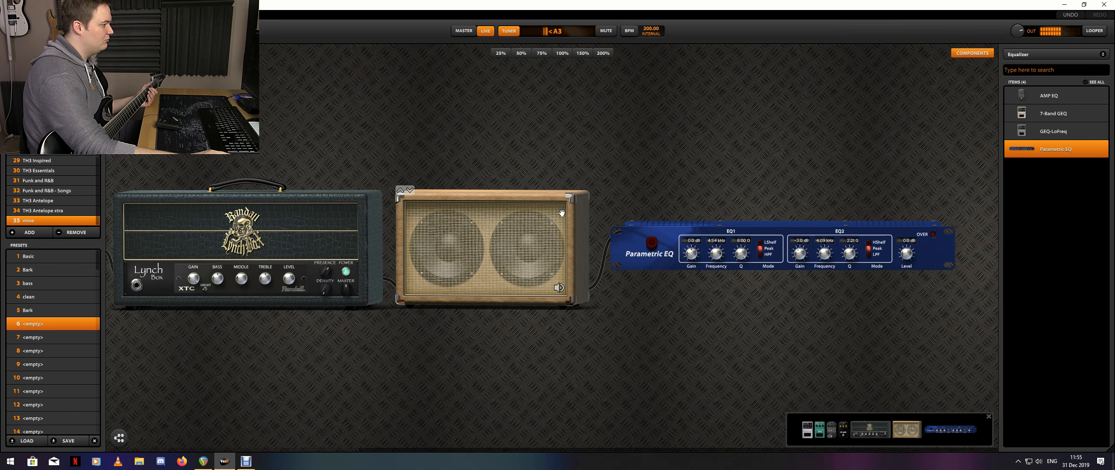
Step: Adjust the Parametric EQ's EQ1 frequency, cut its gain to about -4.1 dB, and toggle the EQ's bypass to compare
scroll(693, 257, up, 5)
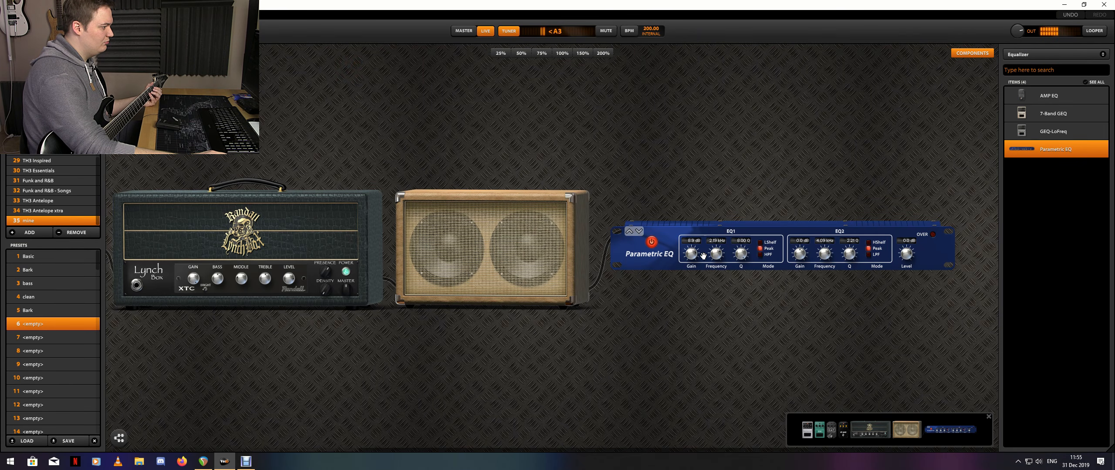
scroll(714, 256, up, 2)
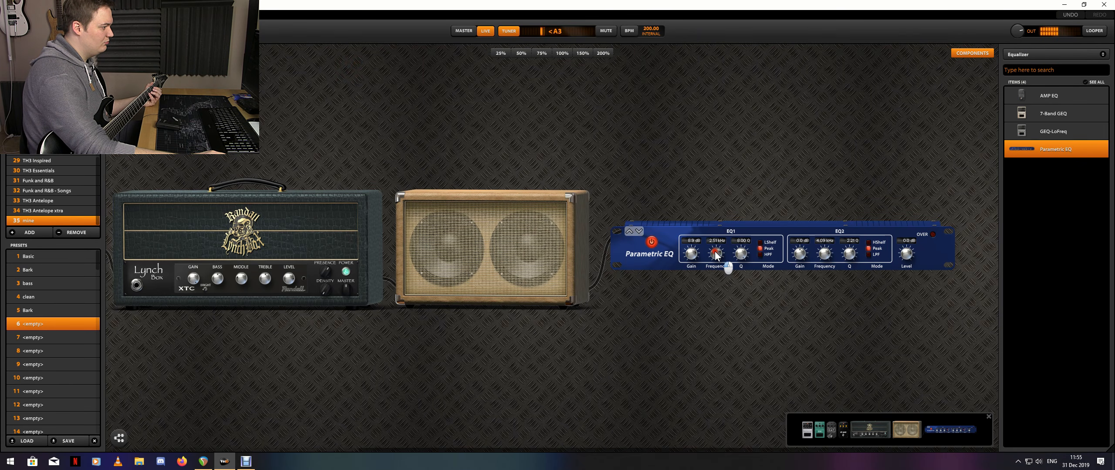
scroll(716, 255, up, 1)
scroll(717, 254, down, 1)
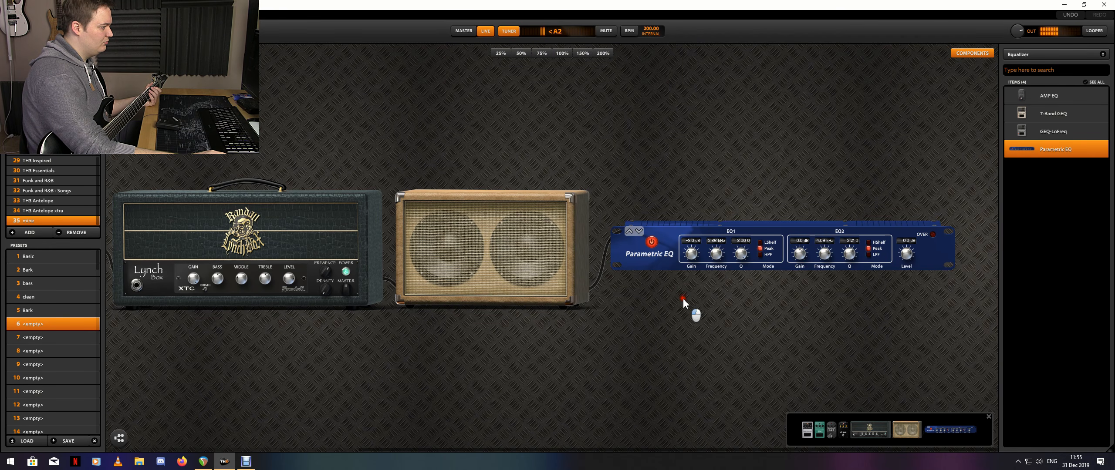
scroll(692, 254, up, 2)
click(651, 243)
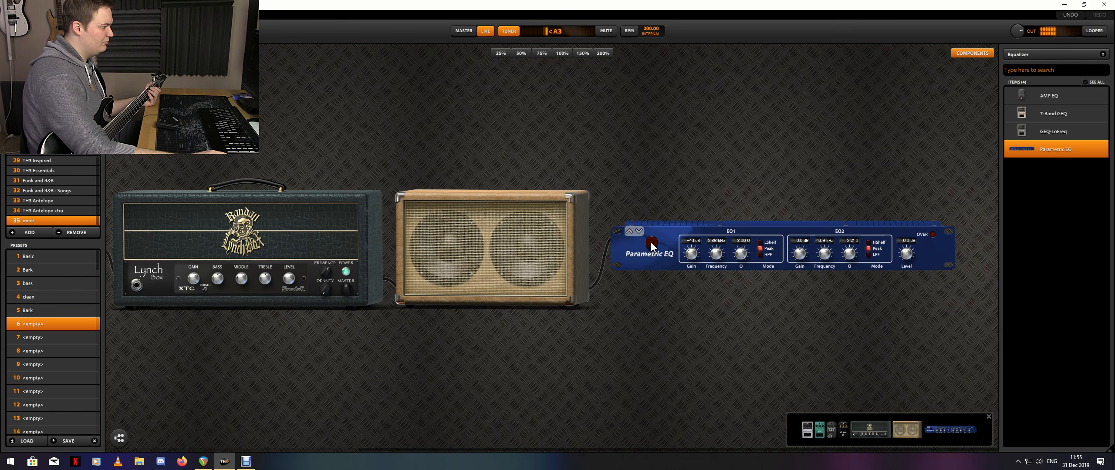
Step: Set the Parametric EQ's EQ2 band to about 2.07 kHz and cut its gain to about -3.2 dB
drag(378, 391, 562, 324)
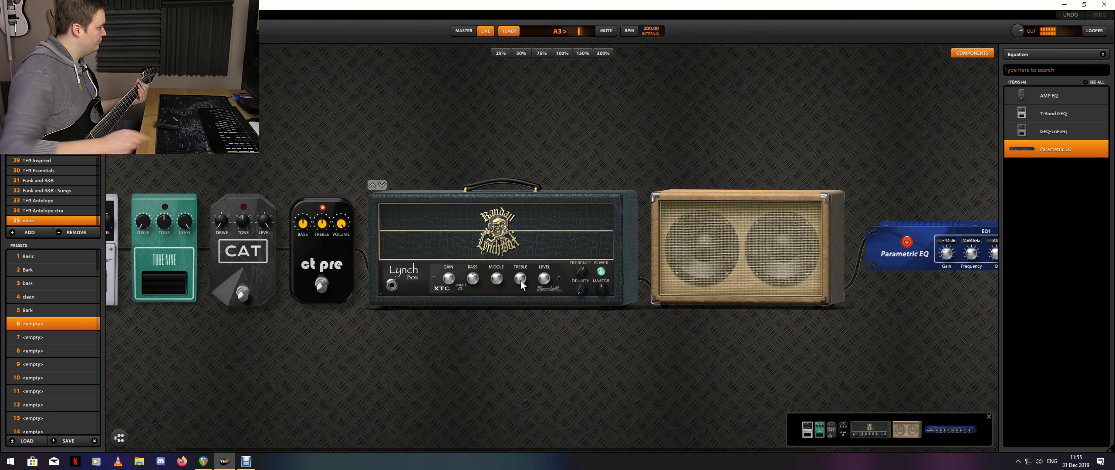
scroll(657, 336, right, 5)
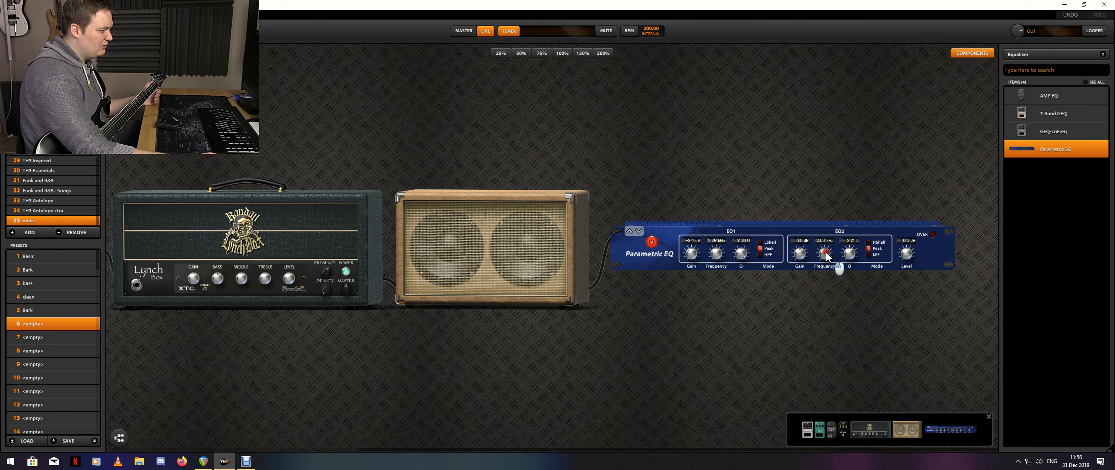
scroll(825, 256, up, 2)
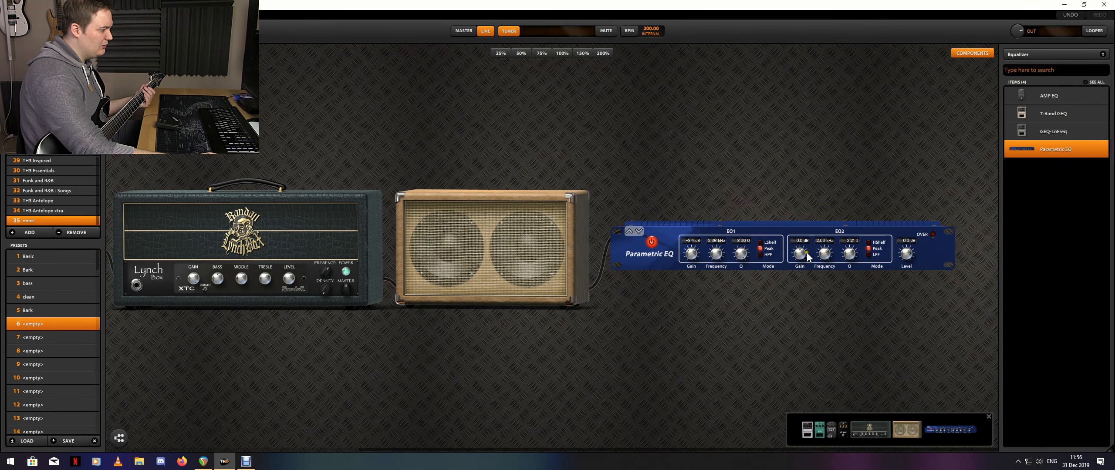
scroll(800, 255, down, 5)
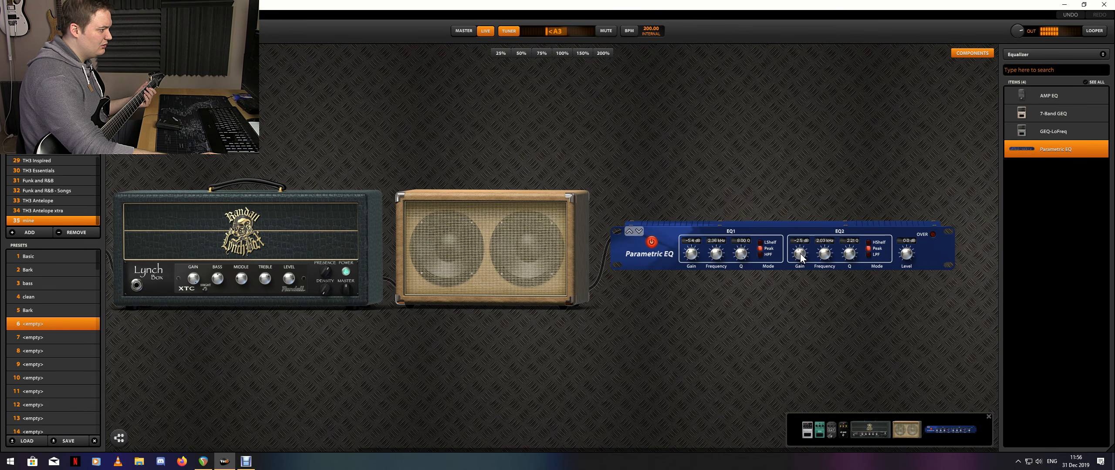
scroll(800, 254, down, 3)
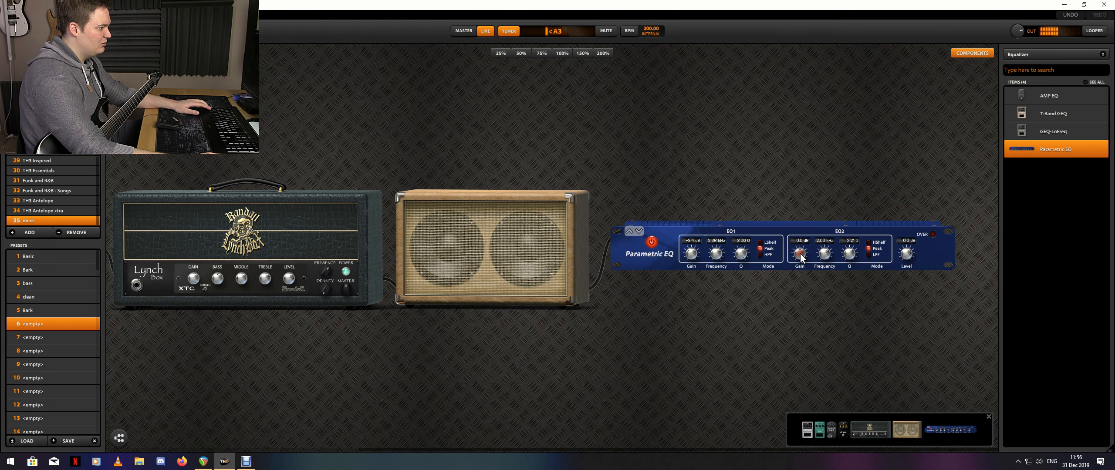
mouse_move(800, 254)
mouse_down()
mouse_move(800, 270)
mouse_move(801, 257)
mouse_up()
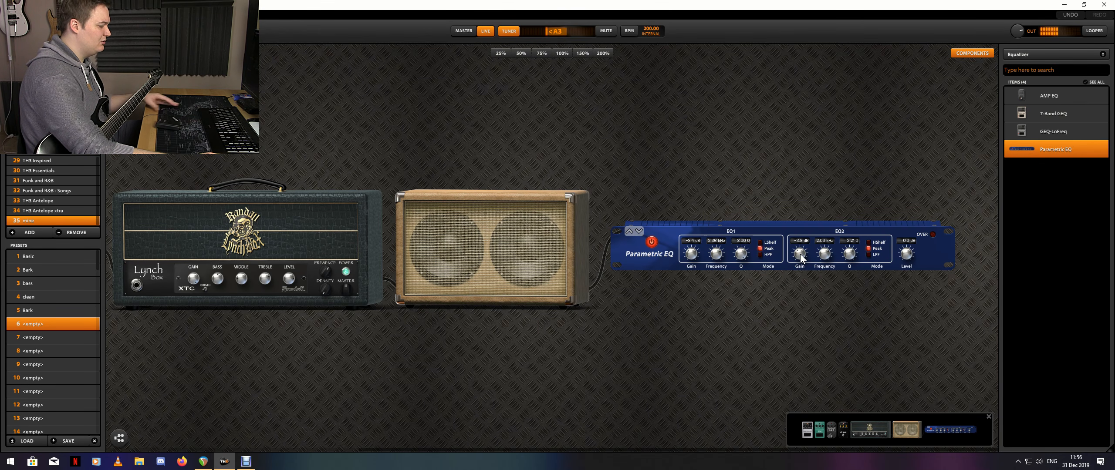
double_click(801, 257)
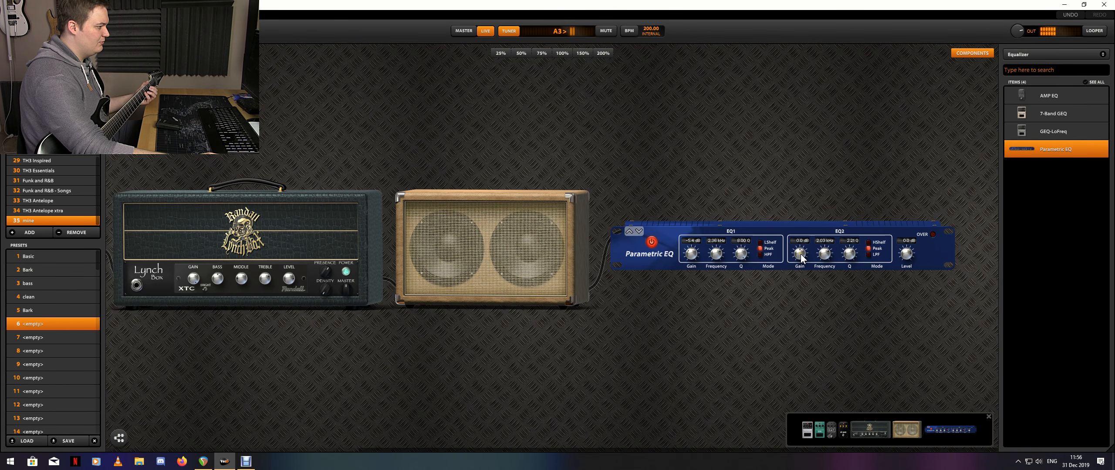
drag(801, 254, 800, 266)
Step: Add a second Parametric EQ after the first, set its EQ2 band to Peak, and adjust that band's frequency and gain
drag(584, 364, 868, 273)
drag(660, 326, 823, 323)
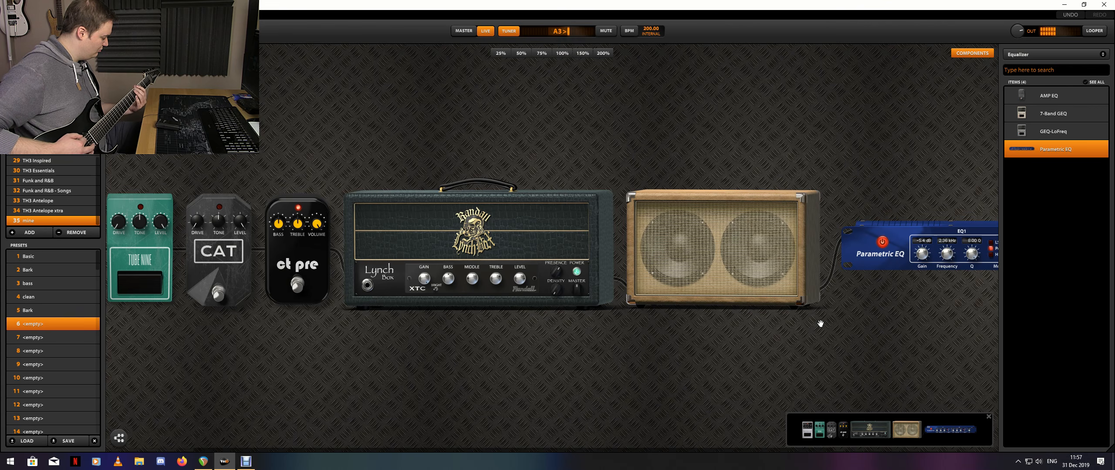
drag(822, 321, 694, 373)
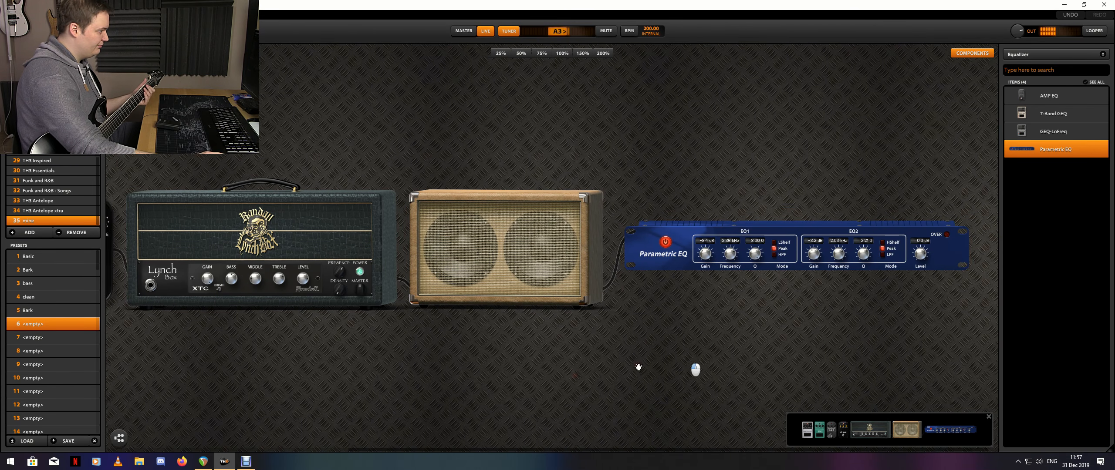
drag(1025, 156, 830, 310)
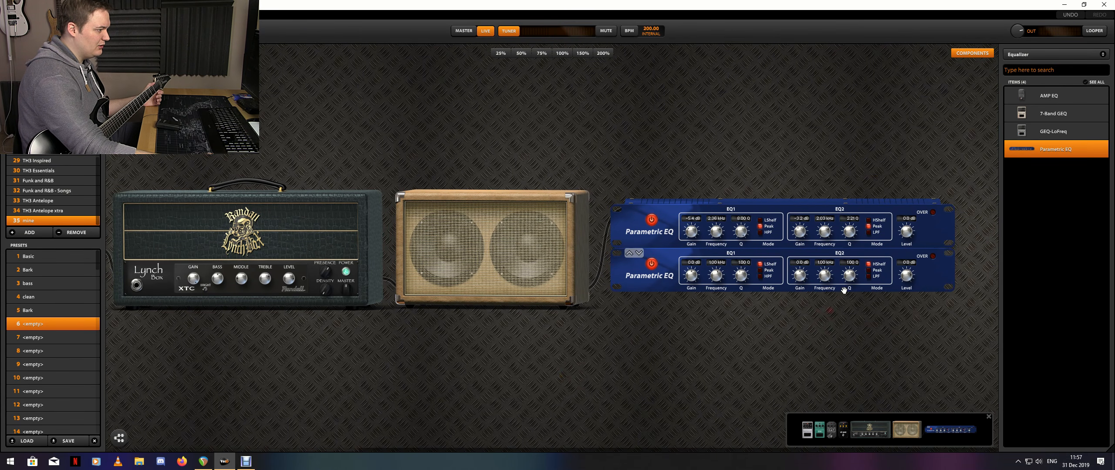
click(869, 270)
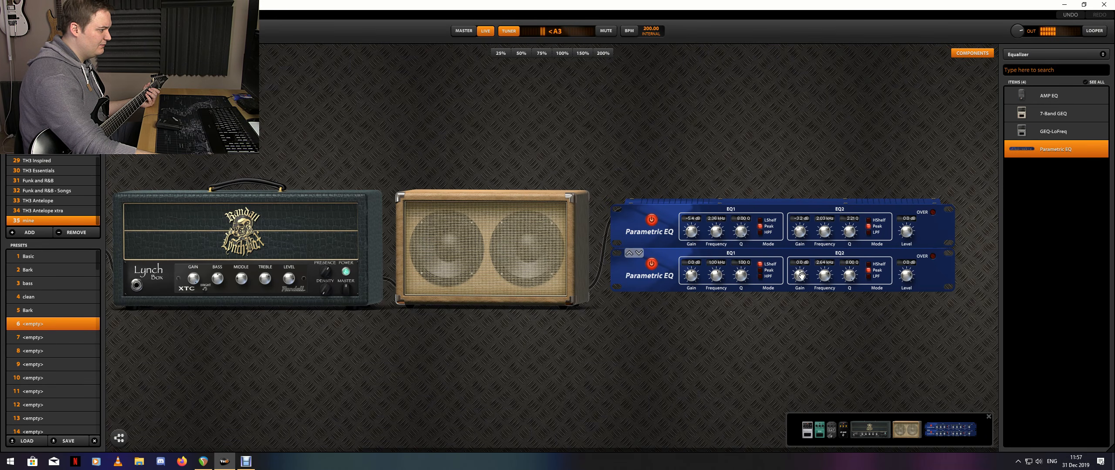
drag(800, 273, 803, 276)
click(651, 266)
Step: Adjust the Gain knob on the Randall LynchBox amp
drag(560, 343, 901, 340)
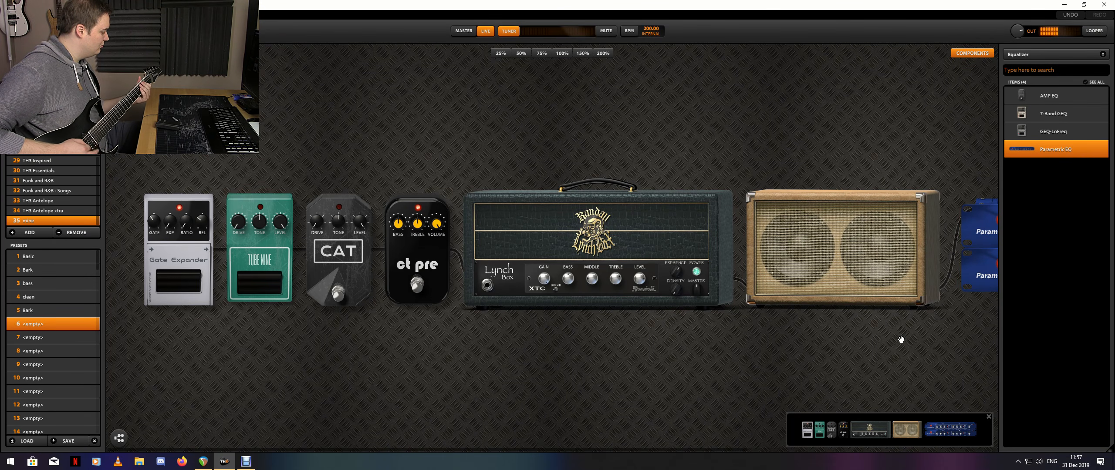
click(545, 285)
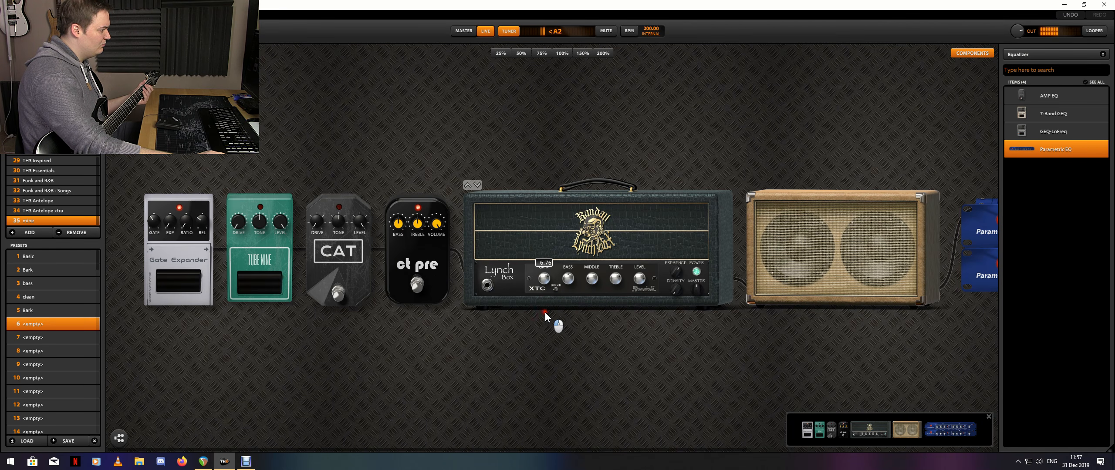
drag(545, 327, 545, 301)
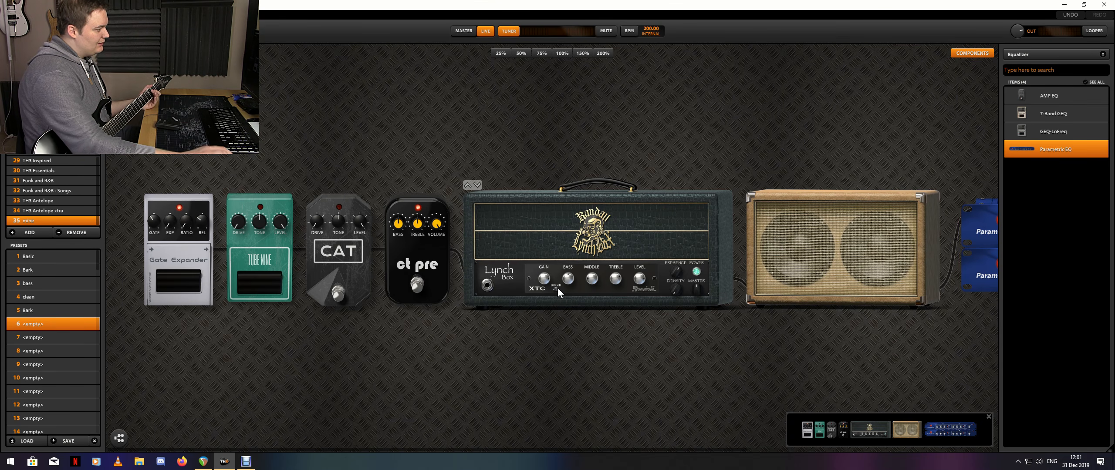
drag(604, 339, 574, 343)
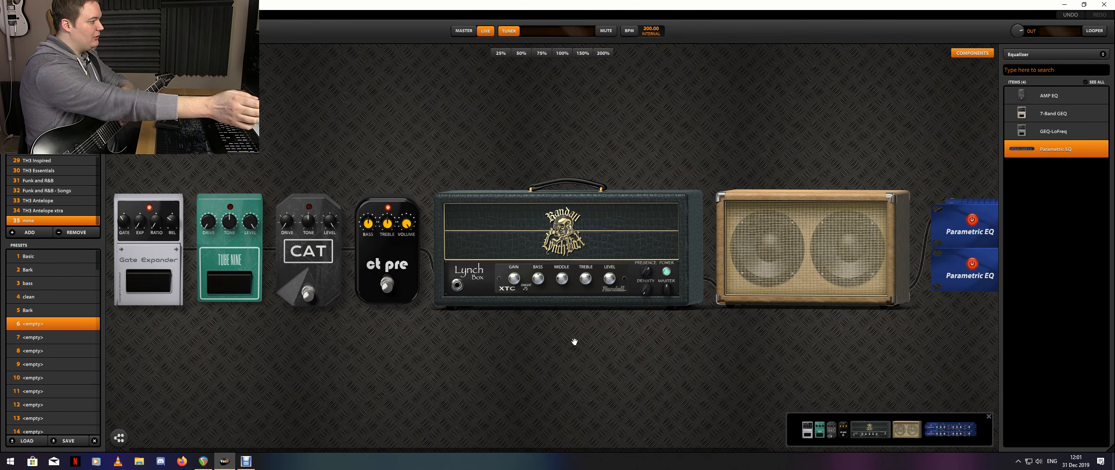